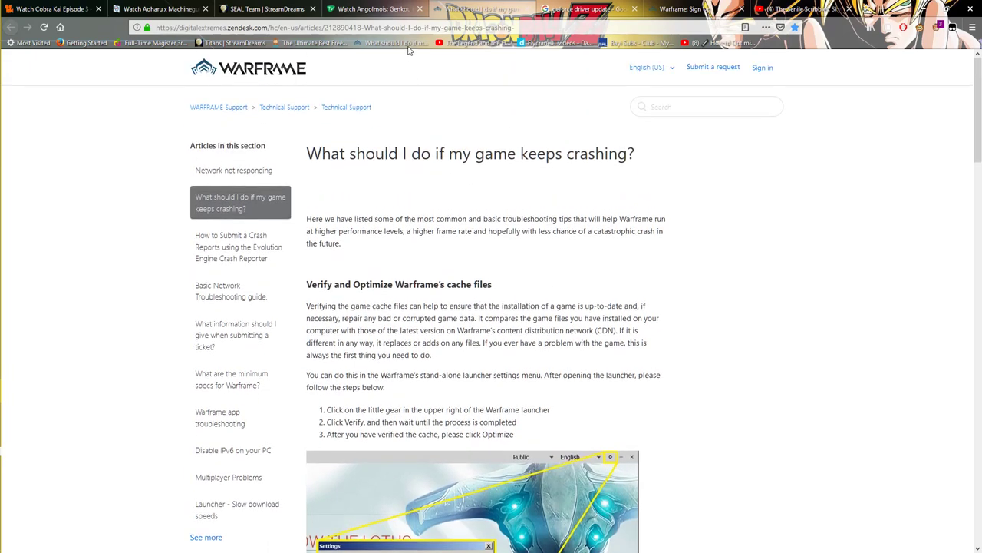
# - Scroll the crash article past the cache, graphics, driver and virus sections to 'Disable other inessential software'
pyautogui.scroll(-4, 540, 294)
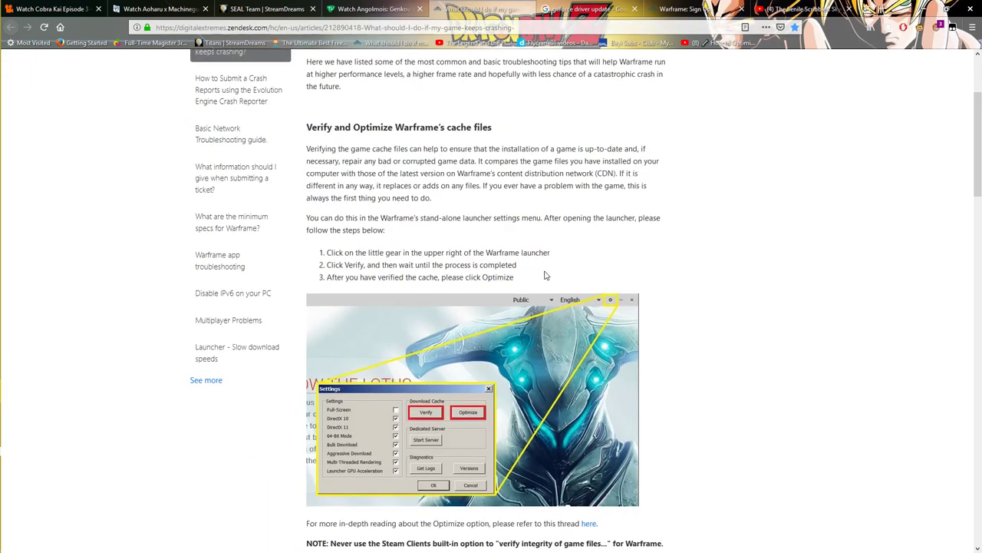
pyautogui.scroll(-2, 546, 275)
pyautogui.scroll(3, 614, 226)
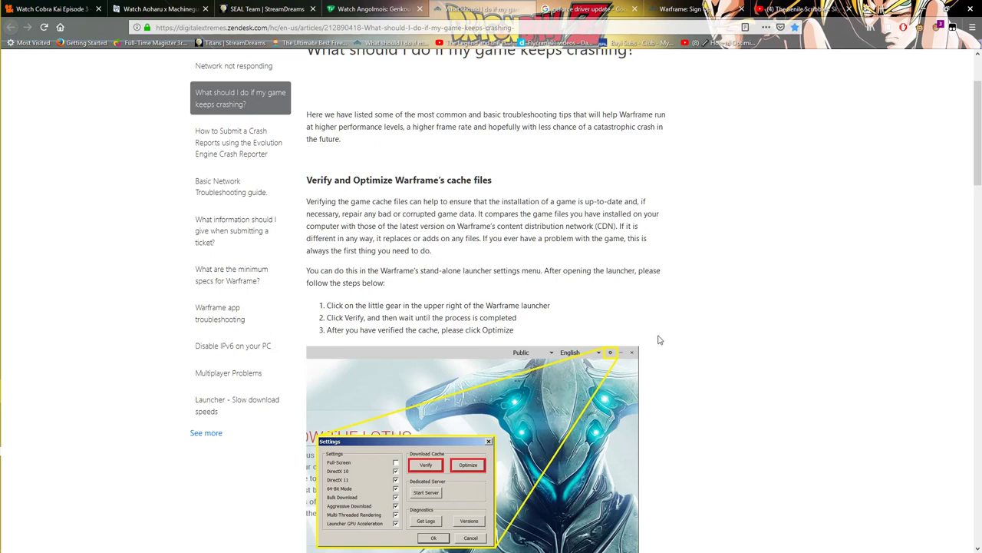
pyautogui.scroll(-15, 629, 320)
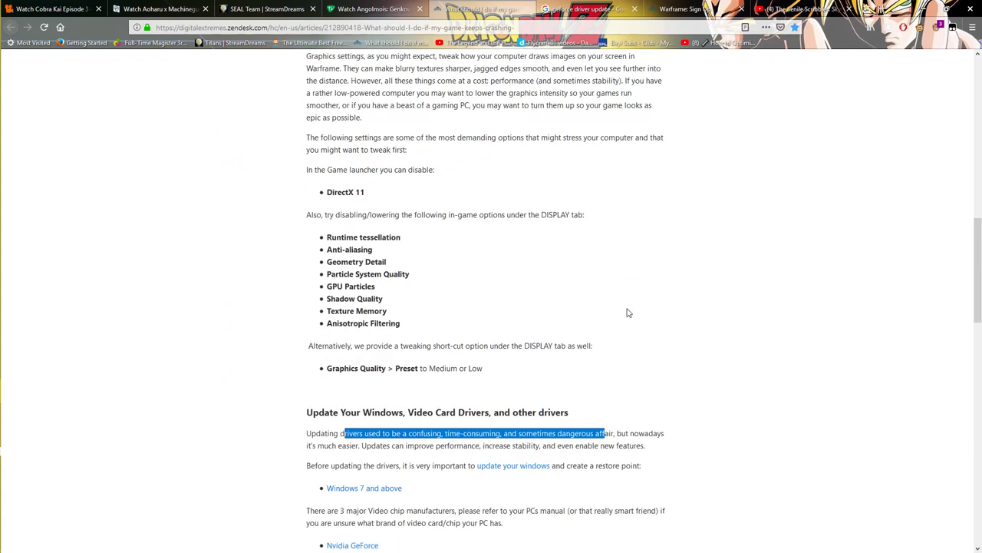
pyautogui.scroll(-20, 628, 312)
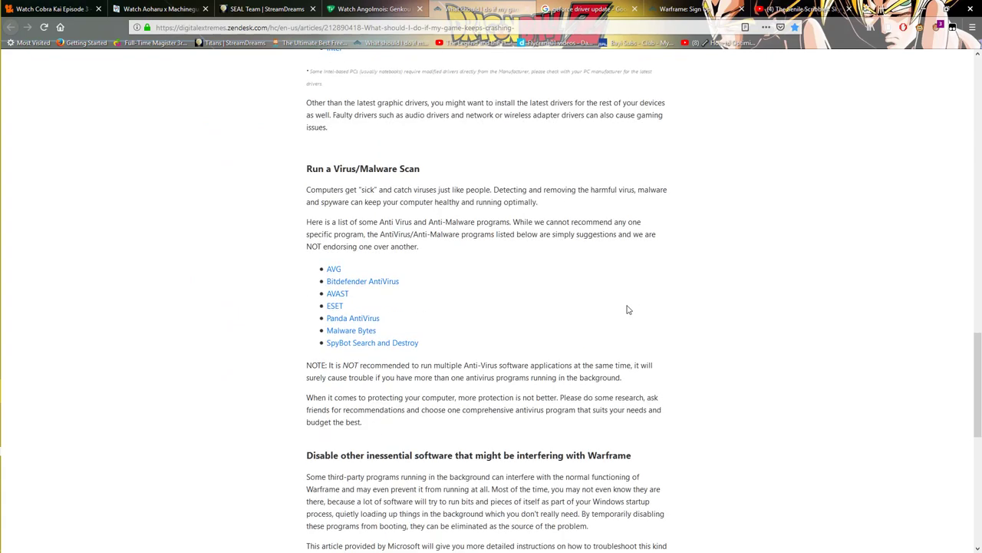
pyautogui.scroll(5, 624, 299)
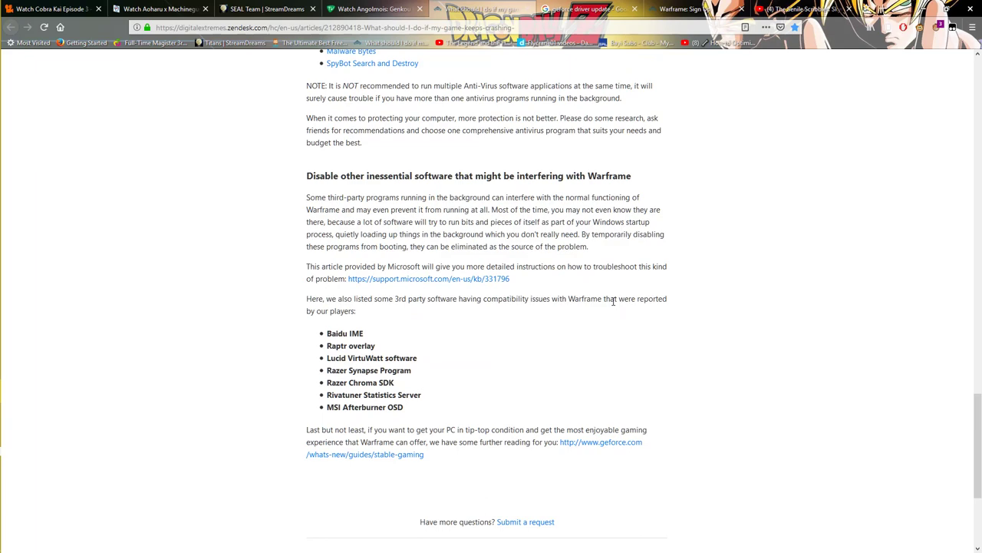
pyautogui.moveTo(693, 451)
pyautogui.mouseDown()
pyautogui.moveTo(406, 300)
pyautogui.moveTo(307, 177)
pyautogui.moveTo(407, 199)
pyautogui.moveTo(701, 467)
pyautogui.mouseUp()
# - Highlight the Rivatuner Statistics Server and MSI Afterburner OSD lines, then snap Firefox to the right half
pyautogui.click(717, 360)
pyautogui.scroll(-1, 717, 360)
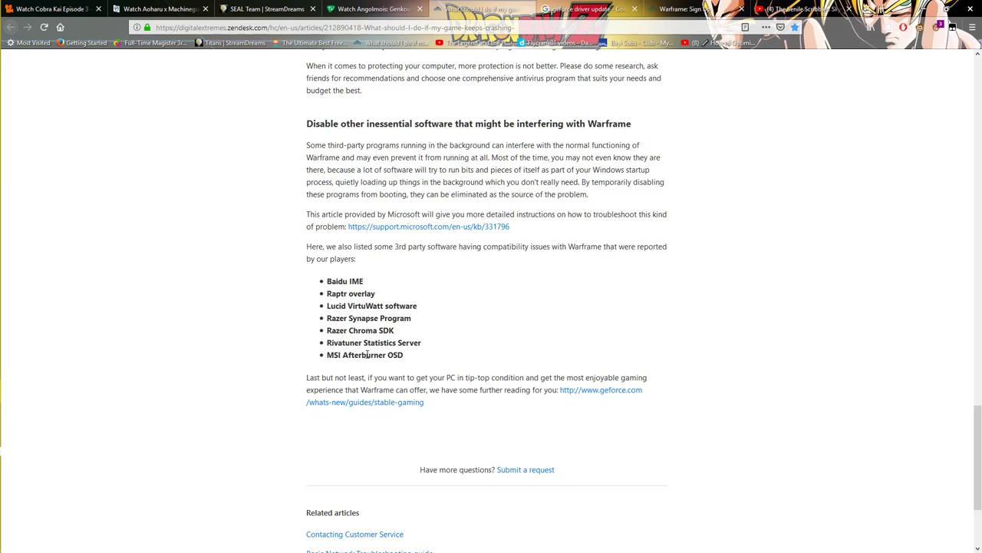
pyautogui.tripleClick(366, 354)
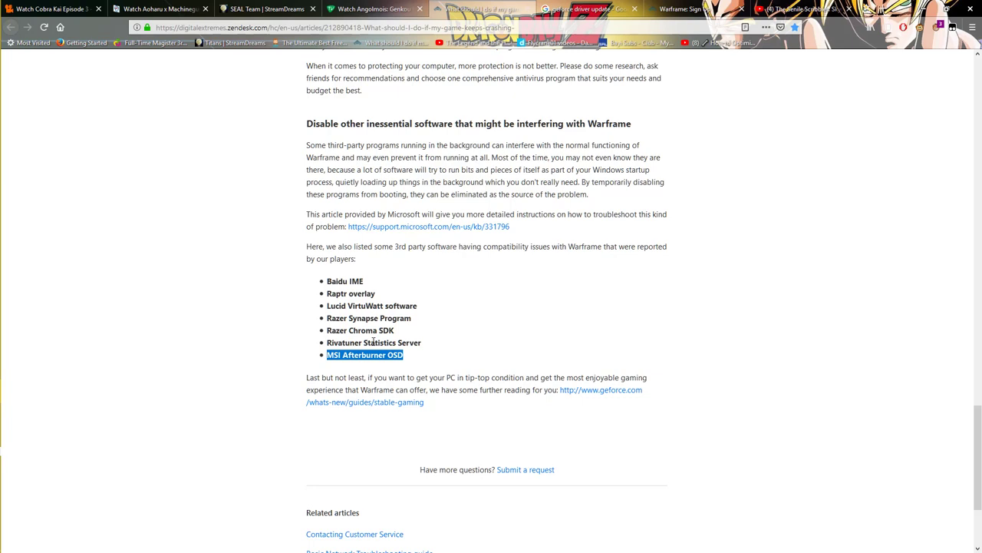
pyautogui.tripleClick(373, 343)
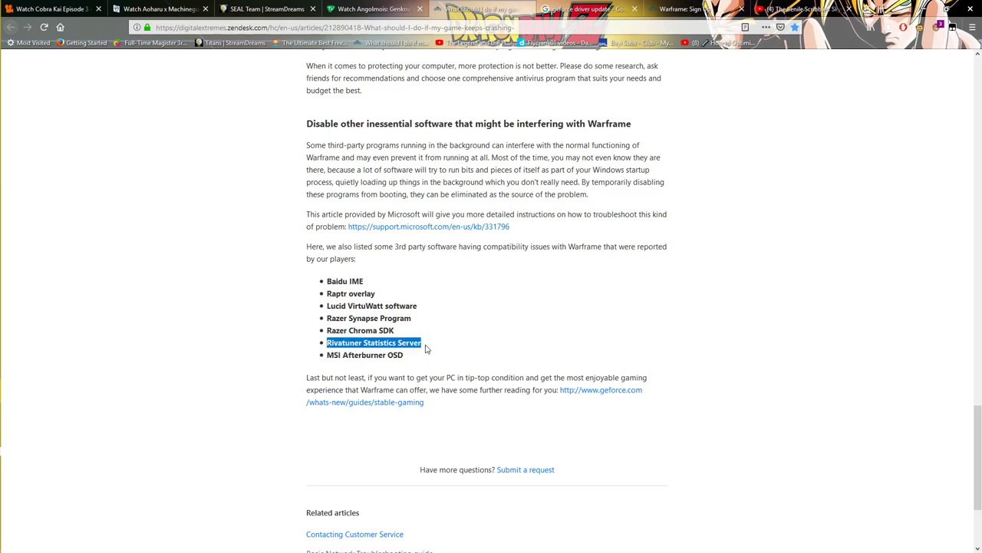
pyautogui.tripleClick(369, 343)
pyautogui.tripleClick(355, 355)
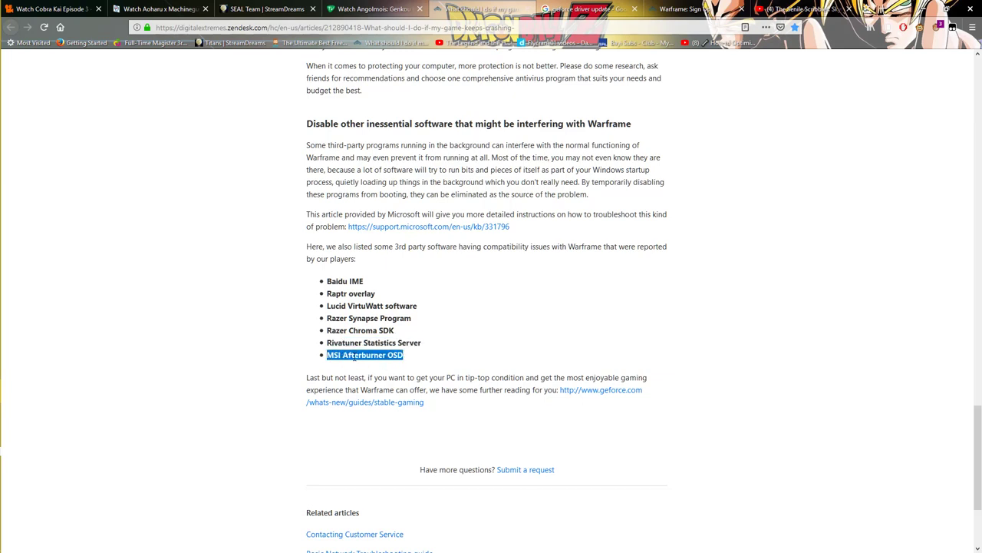
pyautogui.tripleClick(385, 344)
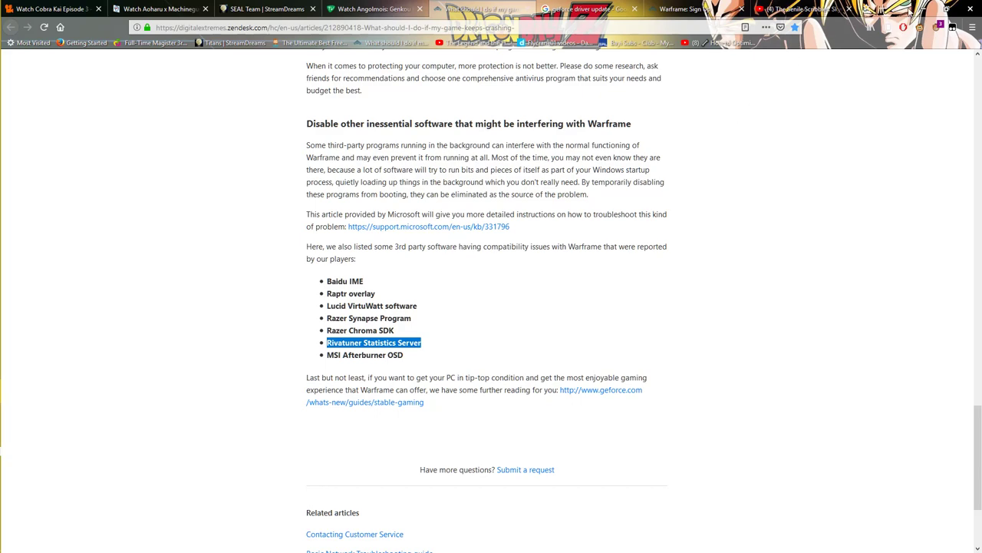
pyautogui.press('super+Right')
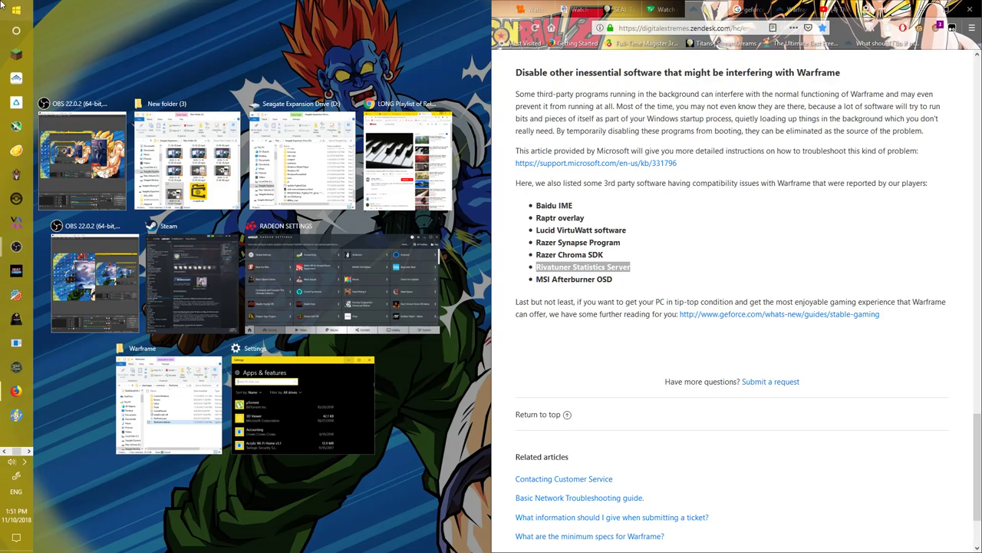
# - Open Apps & features from the power-user menu and snap Settings to the left half
pyautogui.click(16, 6)
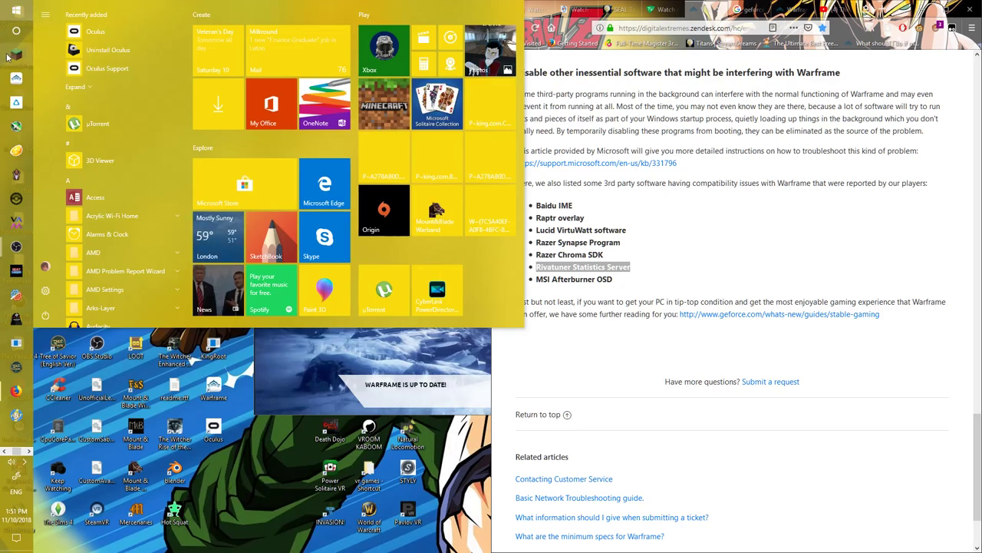
pyautogui.rightClick(16, 6)
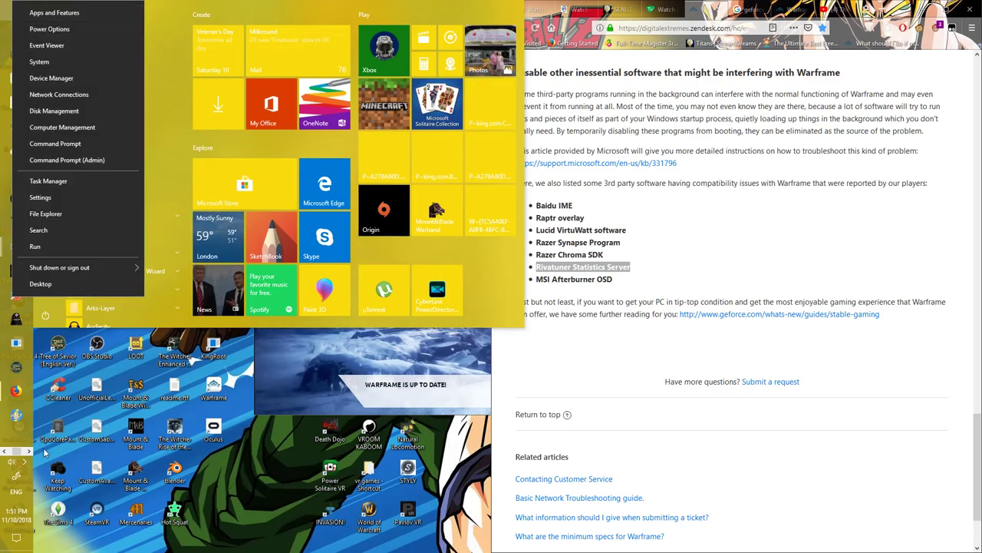
pyautogui.click(529, 379)
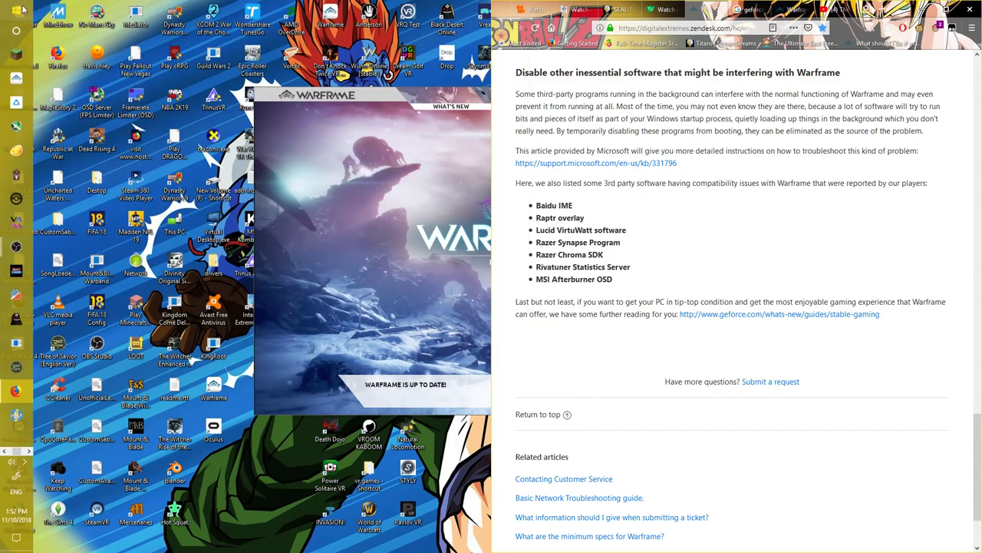
pyautogui.rightClick(16, 10)
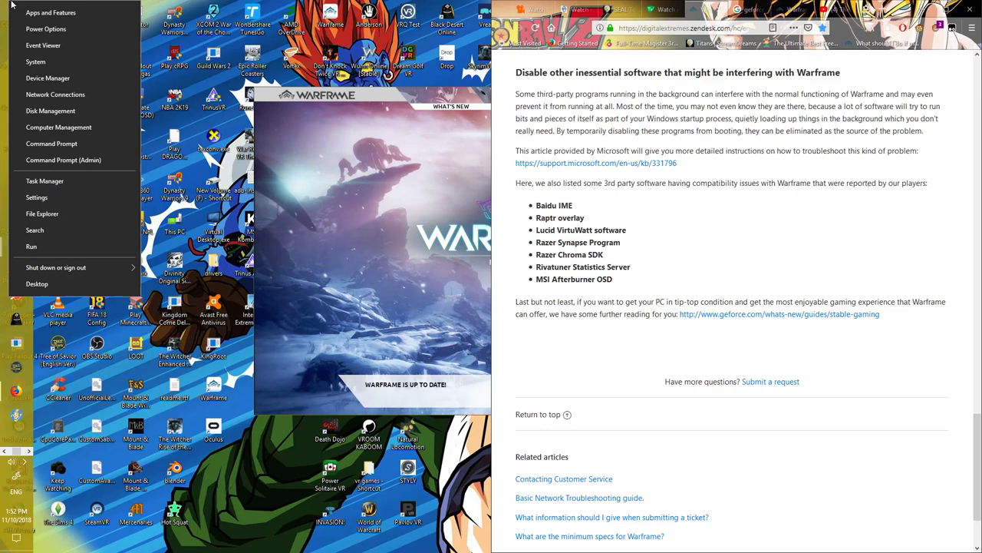
pyautogui.click(20, 12)
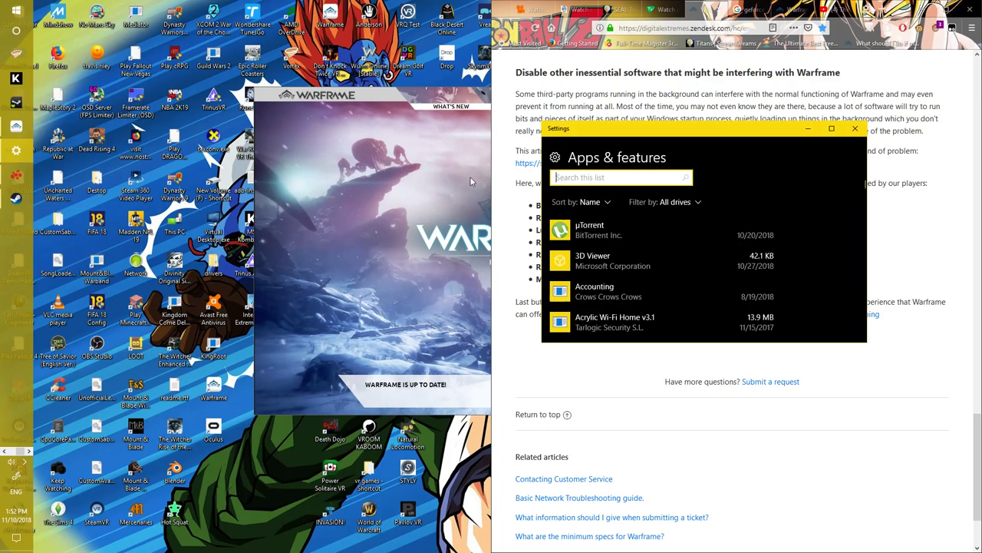
pyautogui.press('super+Left')
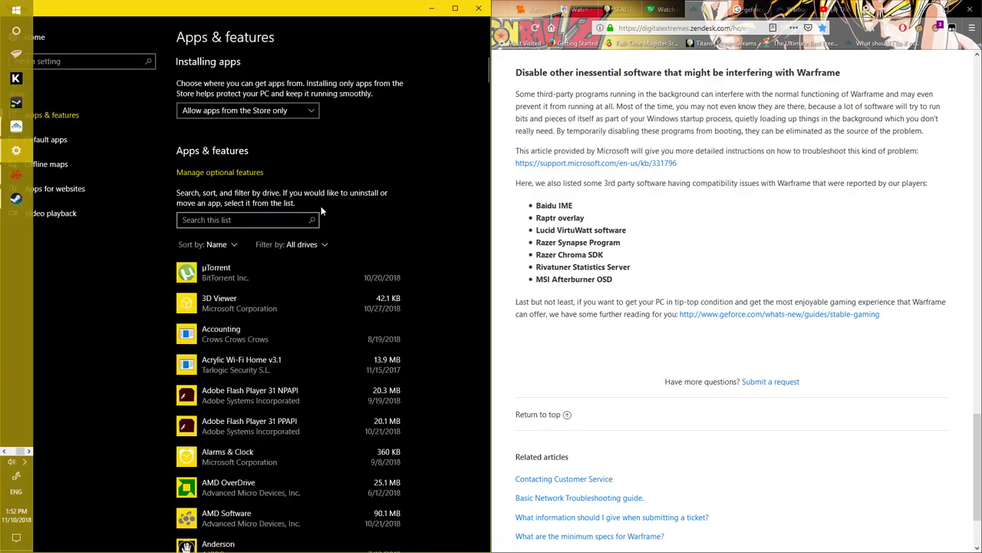
# - Search installed apps for 'baid', 'raptr', 'rivat' and 'after', finding MSI Afterburner 4.5.0
pyautogui.click(238, 221)
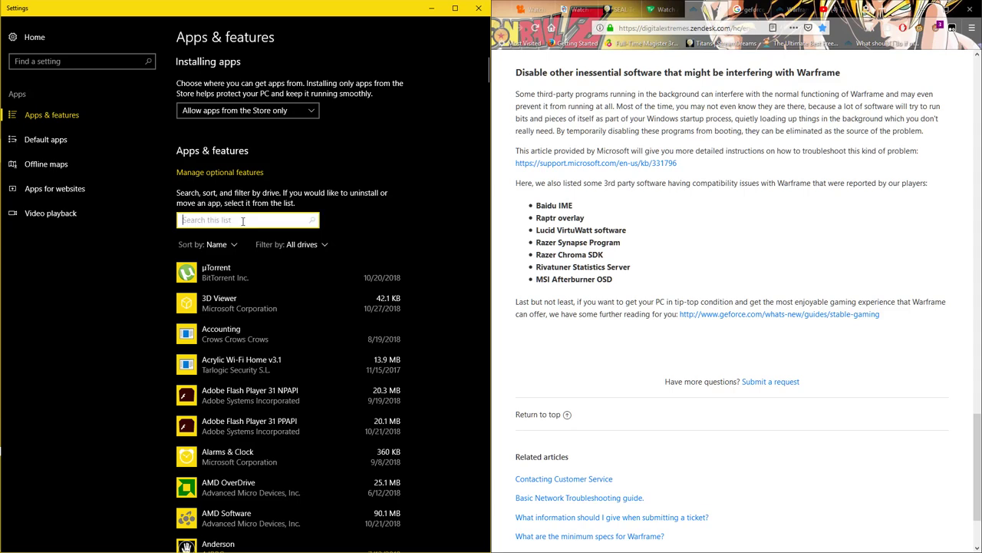
pyautogui.write('b')
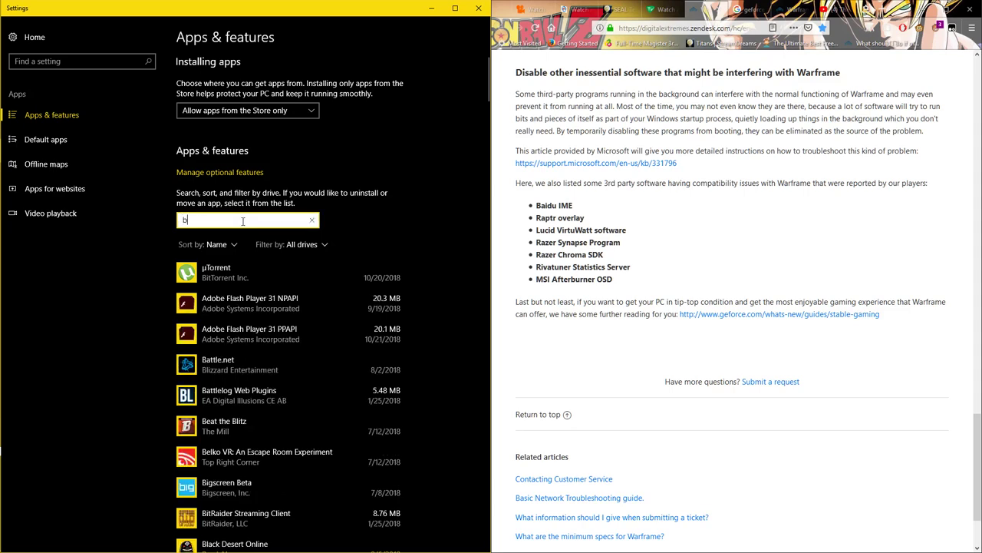
pyautogui.write('aid')
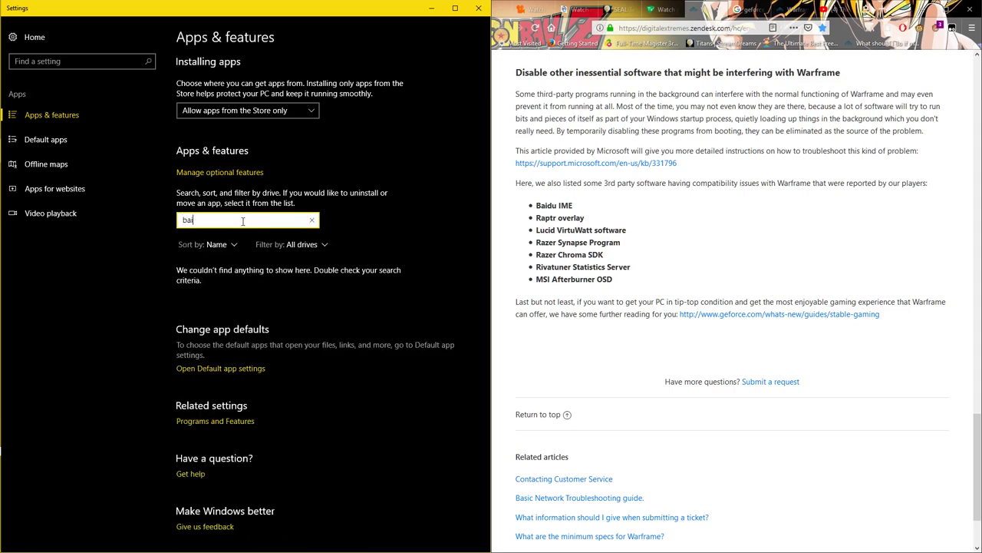
pyautogui.press('BackSpace')
pyautogui.press('BackSpace')
pyautogui.press('BackSpace')
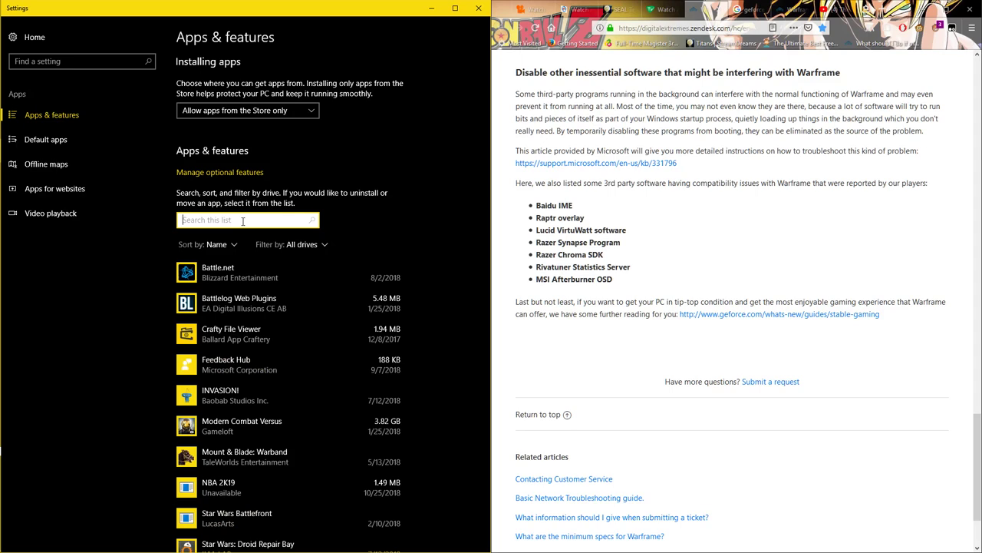
pyautogui.write('raptr')
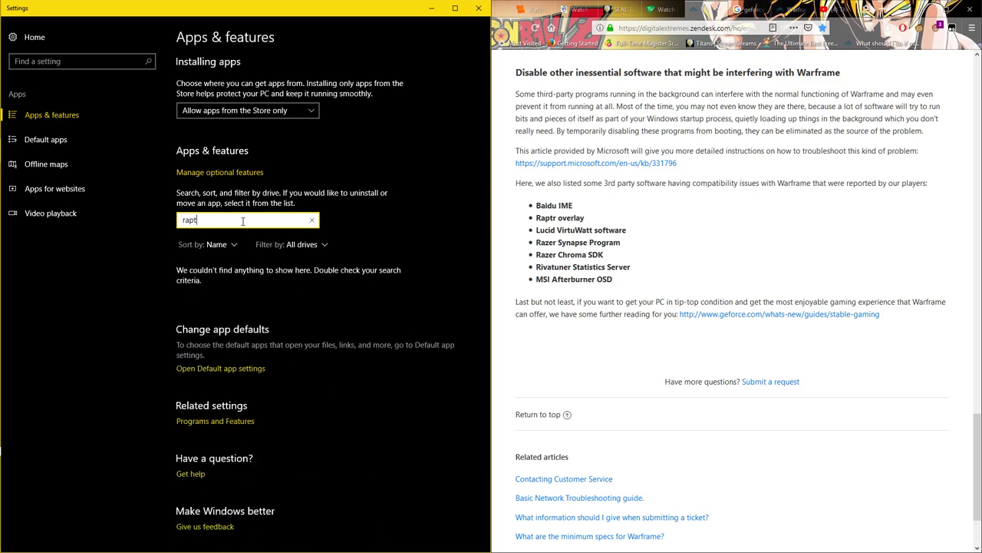
pyautogui.press('BackSpace')
pyautogui.press('BackSpace')
pyautogui.write('l')
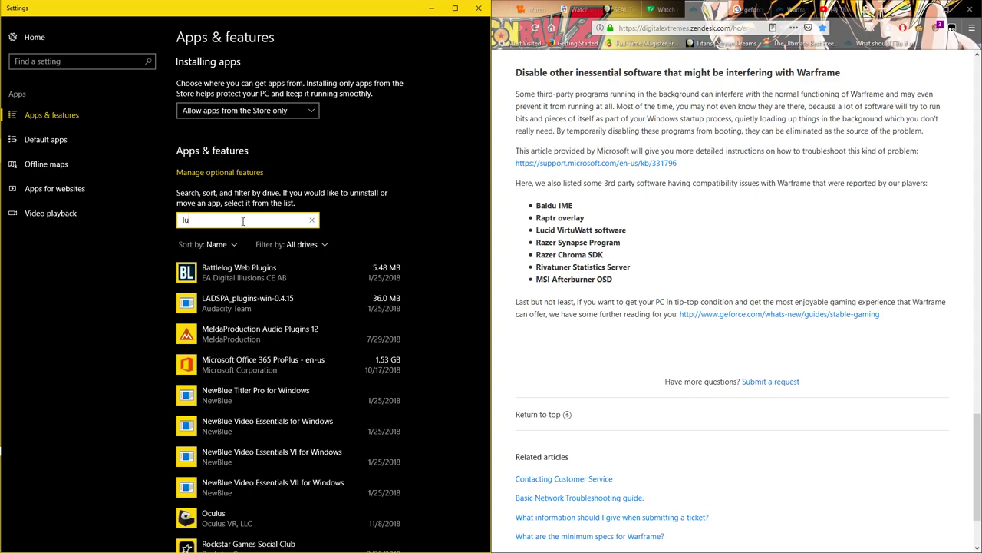
pyautogui.press('BackSpace')
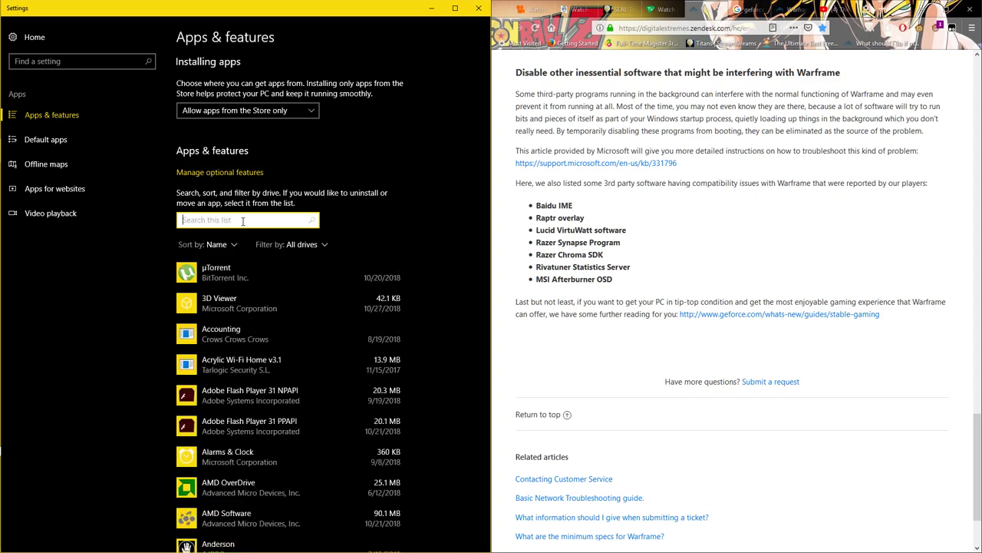
pyautogui.write('rivatun')
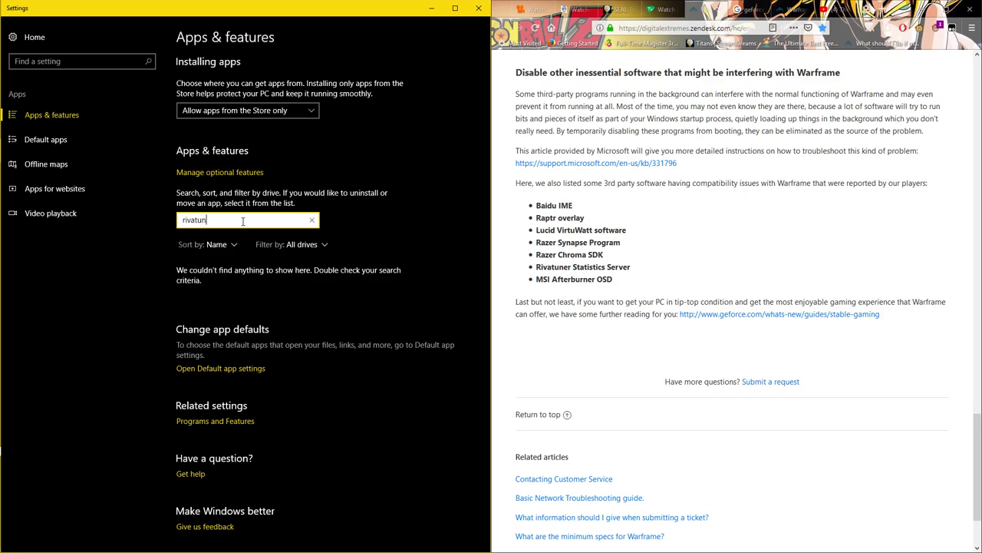
pyautogui.write('t')
pyautogui.press('BackSpace')
pyautogui.press('BackSpace')
pyautogui.press('BackSpace')
pyautogui.press('BackSpace')
pyautogui.press('BackSpace')
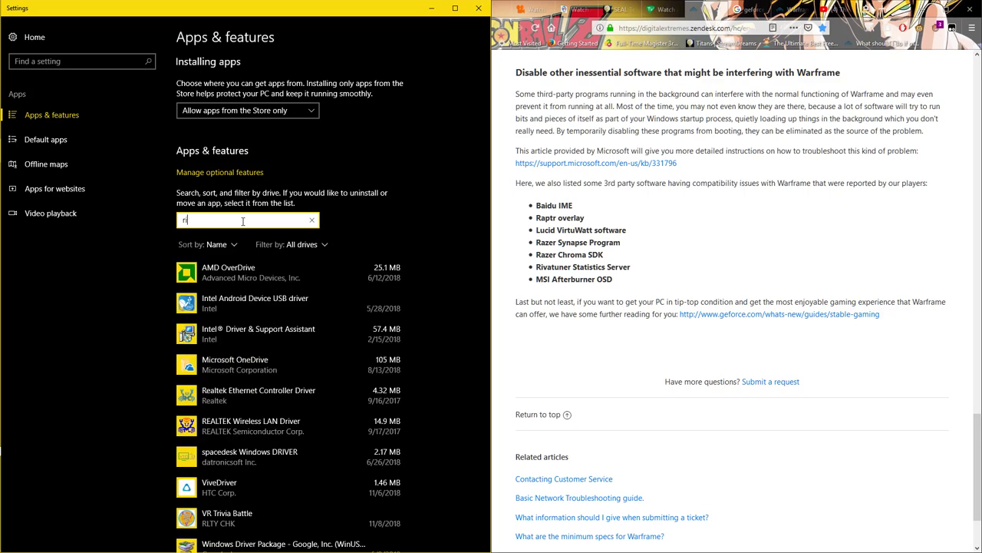
pyautogui.write('after')
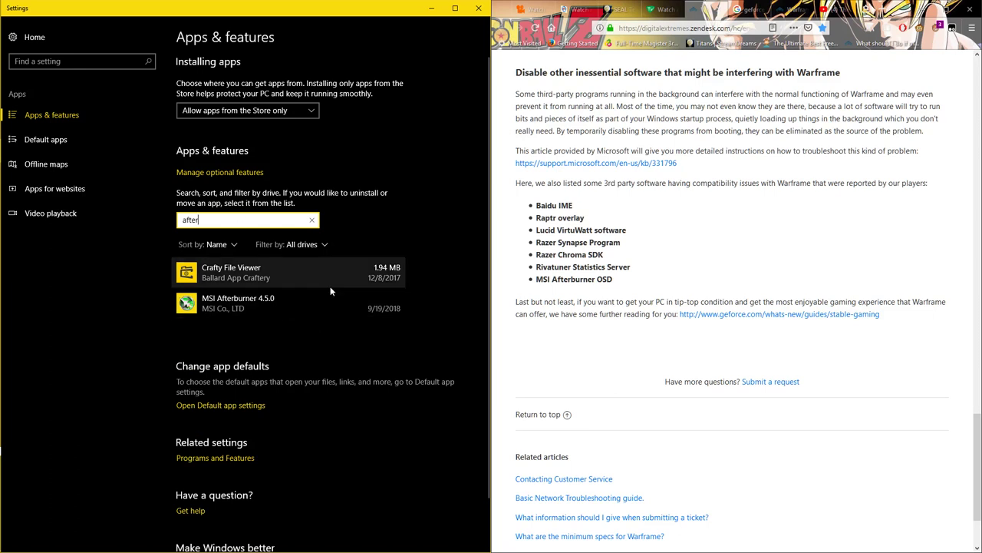
# - Minimize Settings and highlight the seven conflicting programs from MSI Afterburner OSD to Baidu IME
pyautogui.click(432, 7)
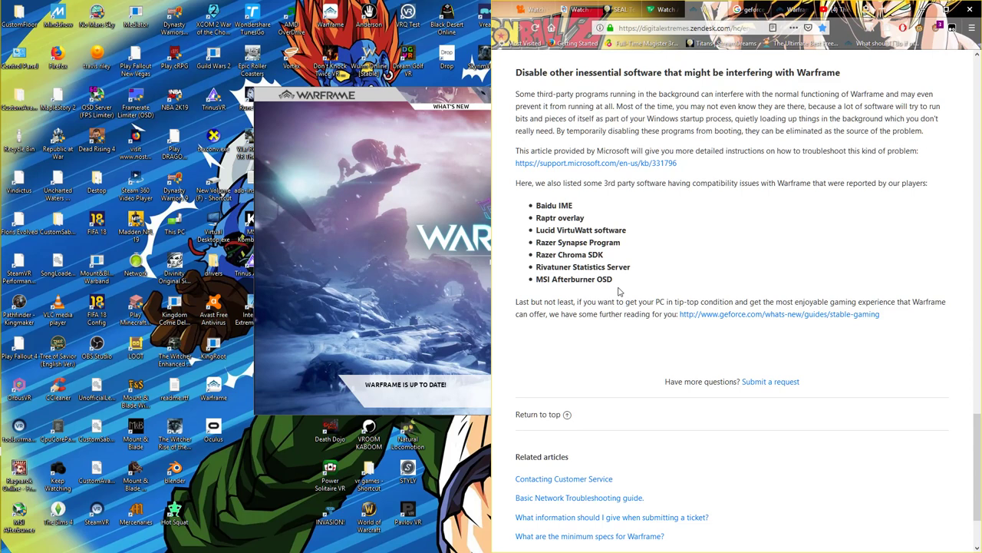
pyautogui.moveTo(619, 291); pyautogui.dragTo(530, 201)
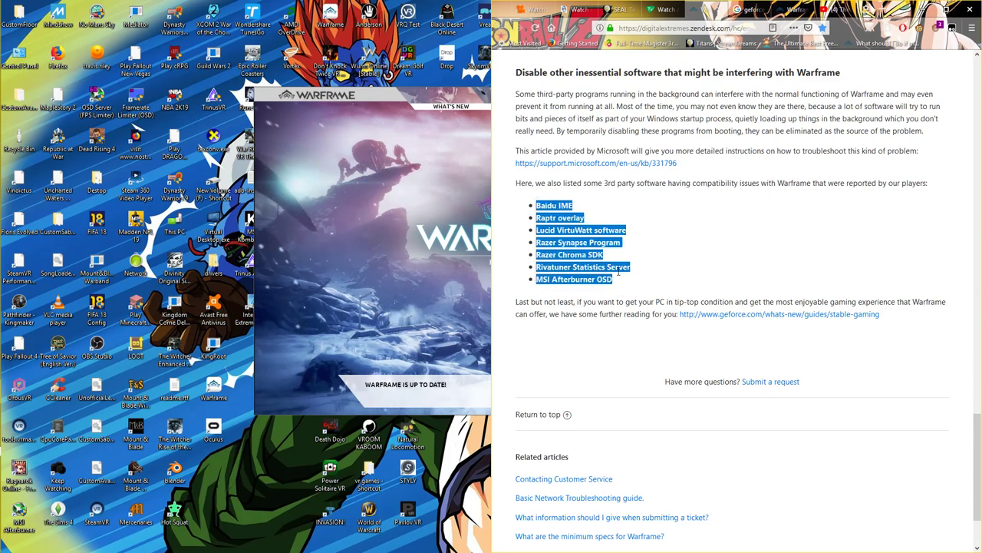
pyautogui.moveTo(634, 287); pyautogui.dragTo(530, 209)
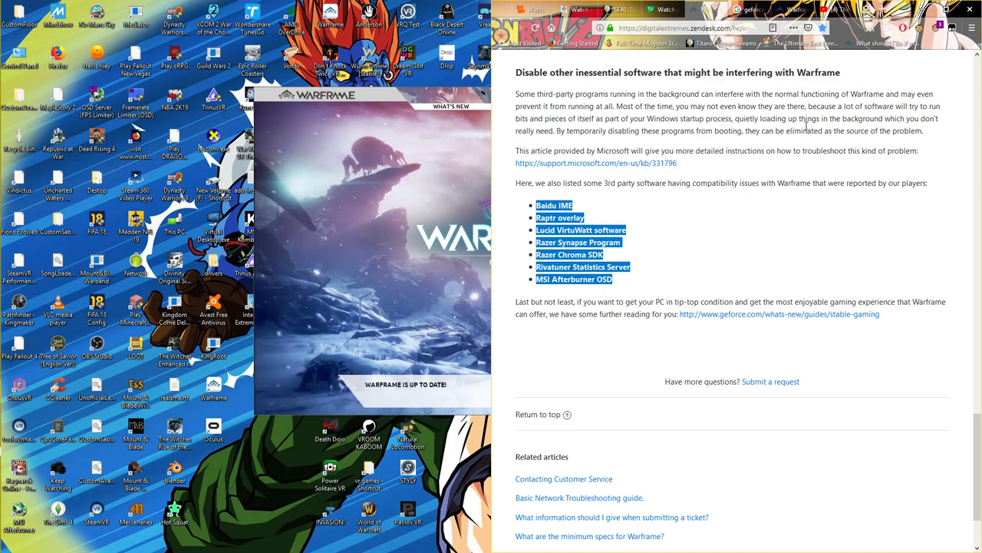
pyautogui.click(927, 10)
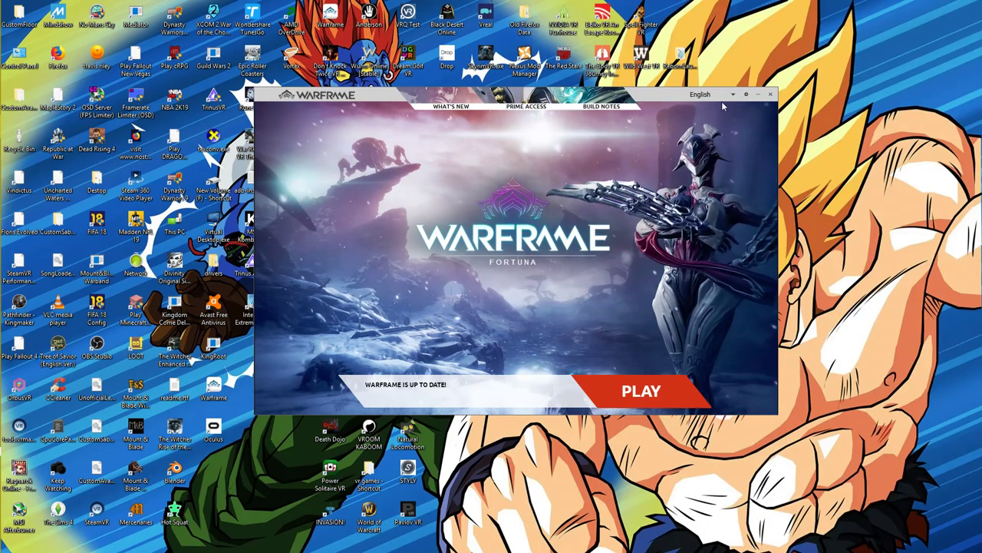
pyautogui.moveTo(2, 475)
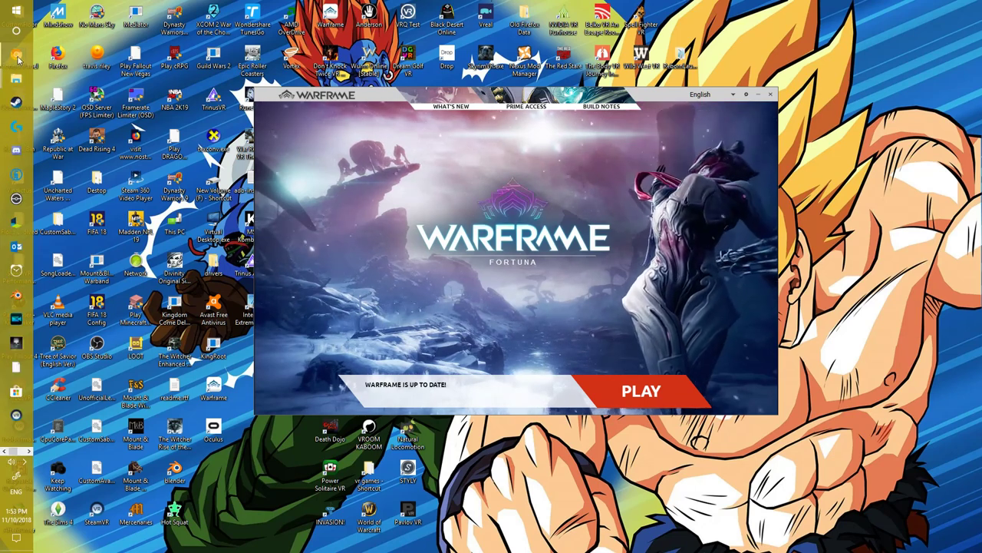
pyautogui.click(16, 389)
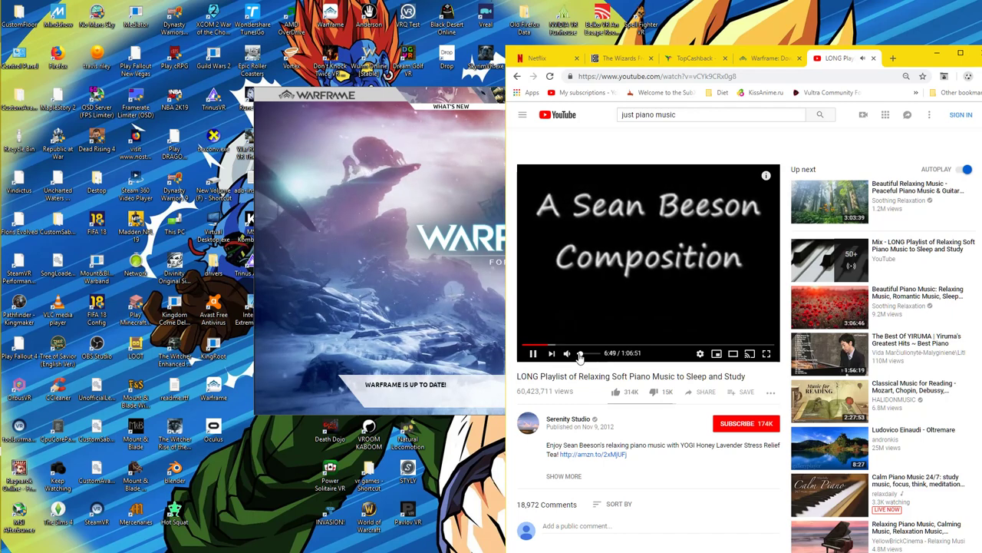
pyautogui.click(937, 53)
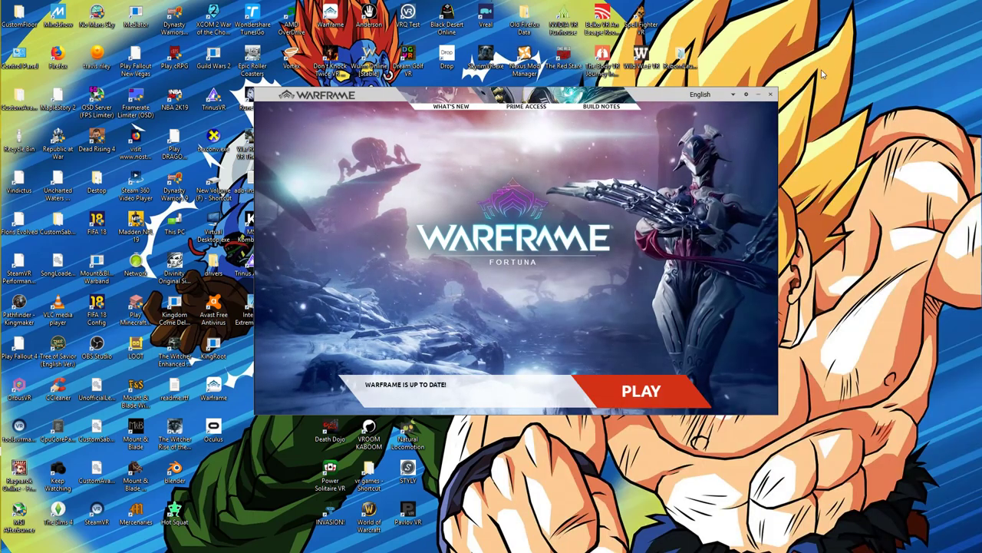
# - Open AMD Radeon Settings and view updates: 18.10.1 installed, 18.9.3 recommended, 18.11.1 optional
pyautogui.rightClick(779, 75)
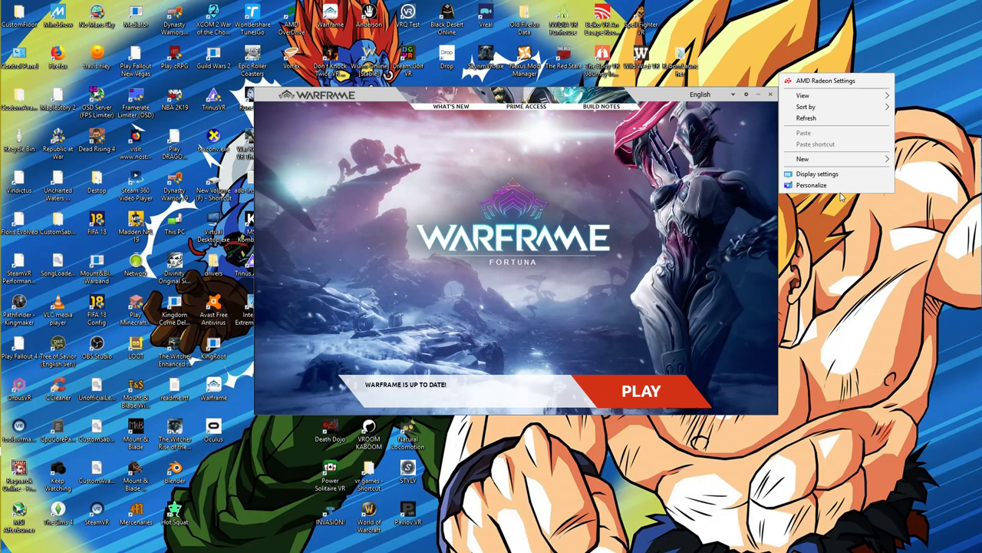
pyautogui.click(837, 82)
pyautogui.rightClick(847, 69)
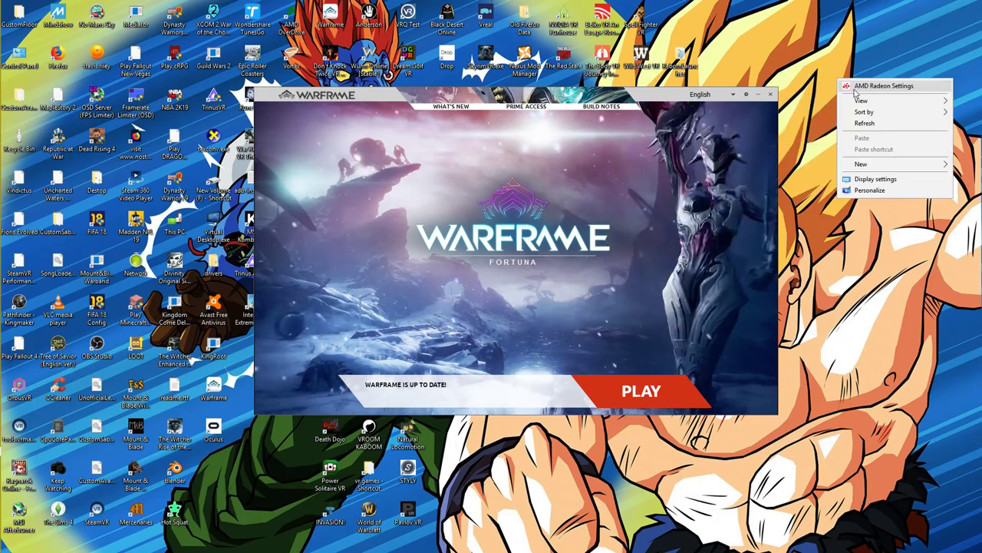
pyautogui.click(863, 81)
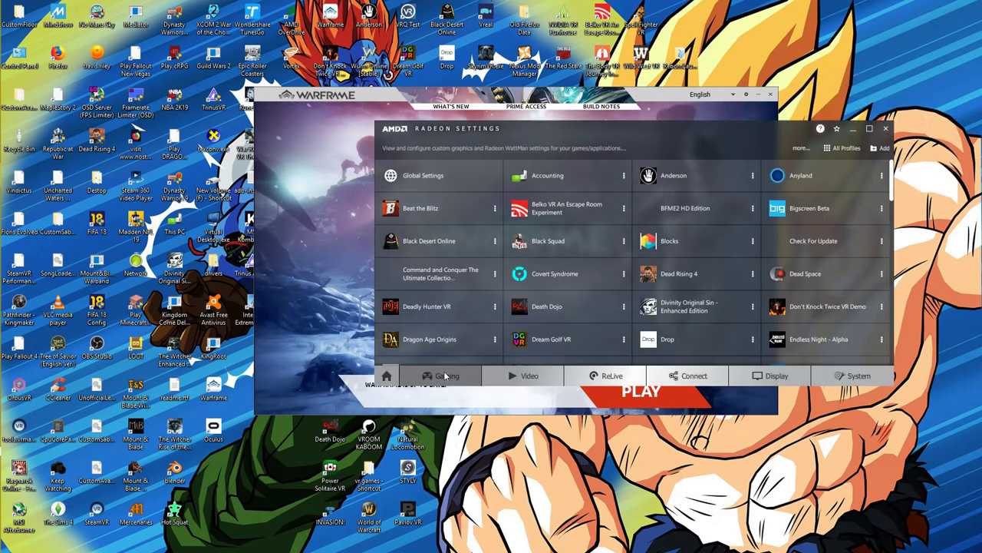
pyautogui.click(388, 376)
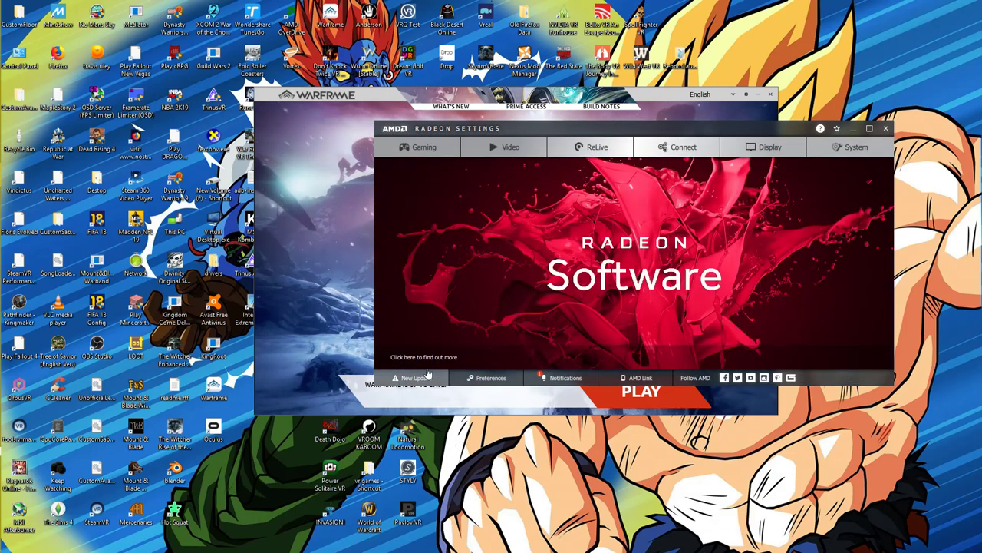
pyautogui.click(416, 378)
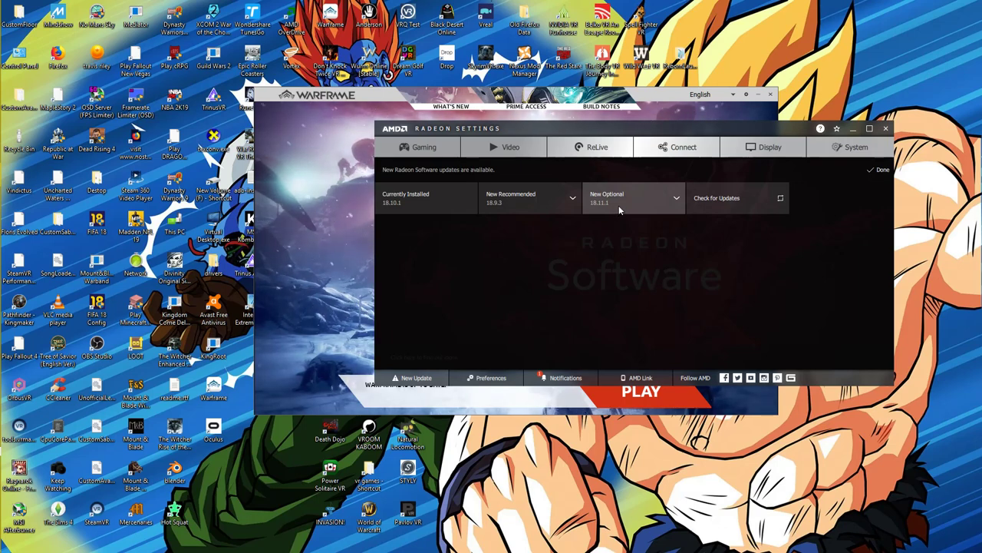
pyautogui.moveTo(9, 476)
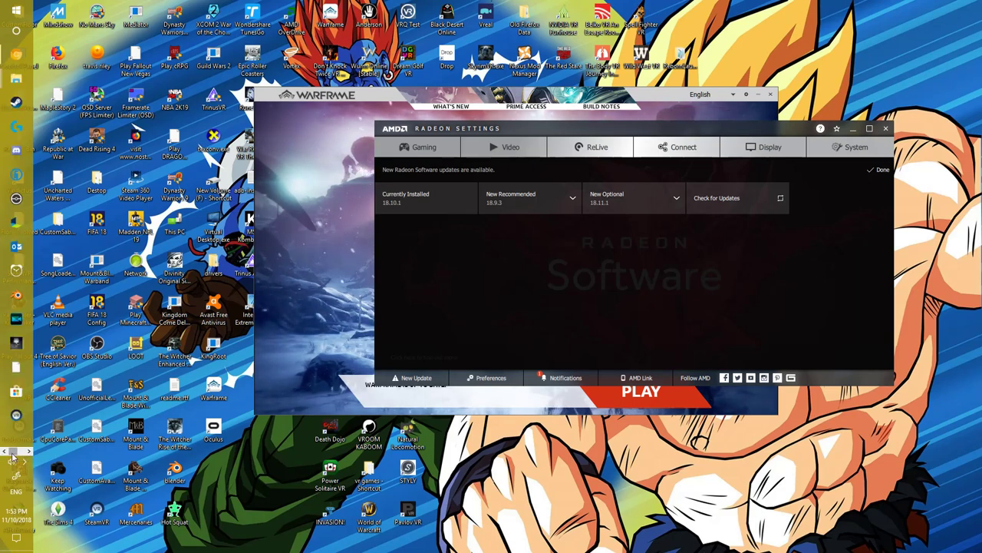
pyautogui.click(29, 452)
# - Open the 'Drivers | GeForce' result from the Google search for 'geforce driver update'
pyautogui.click(15, 391)
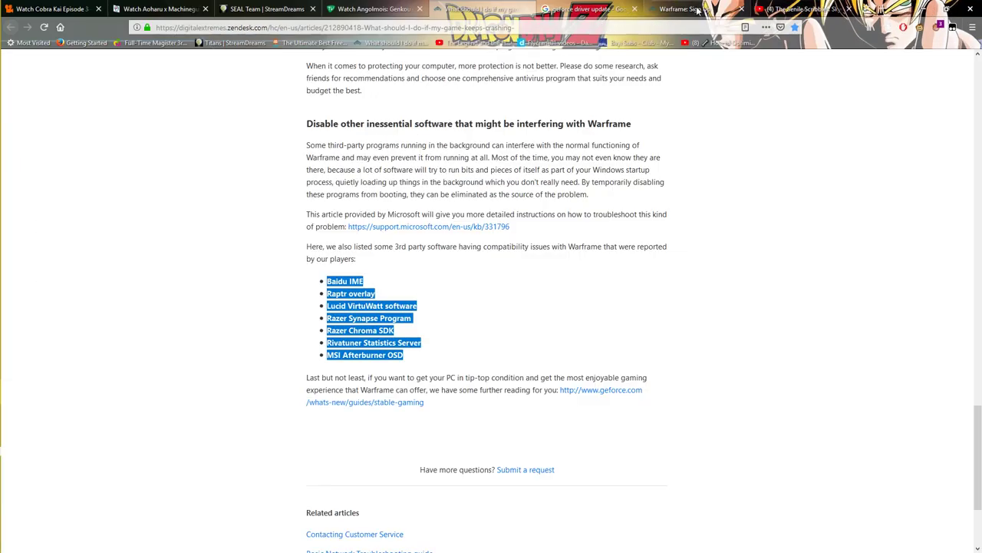
pyautogui.click(587, 8)
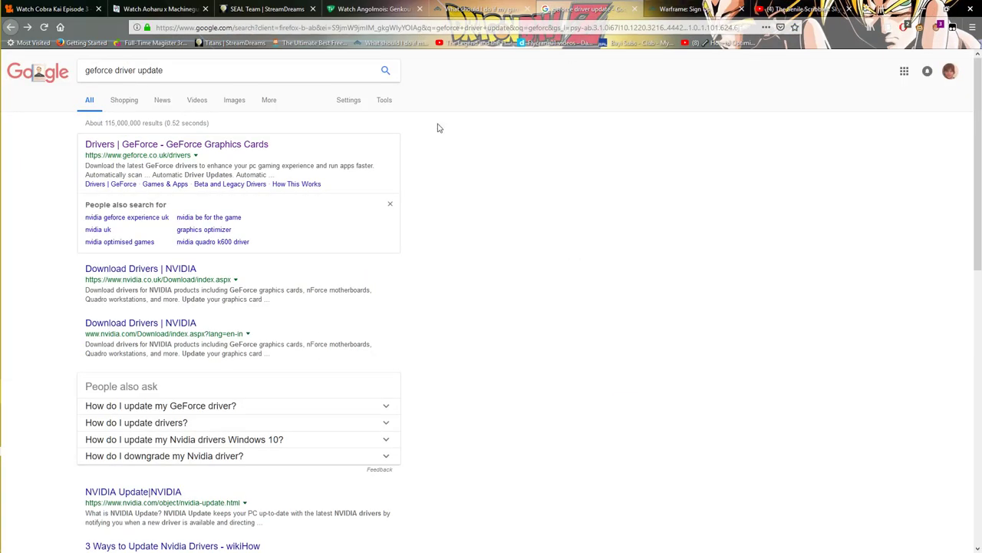
pyautogui.click(222, 149)
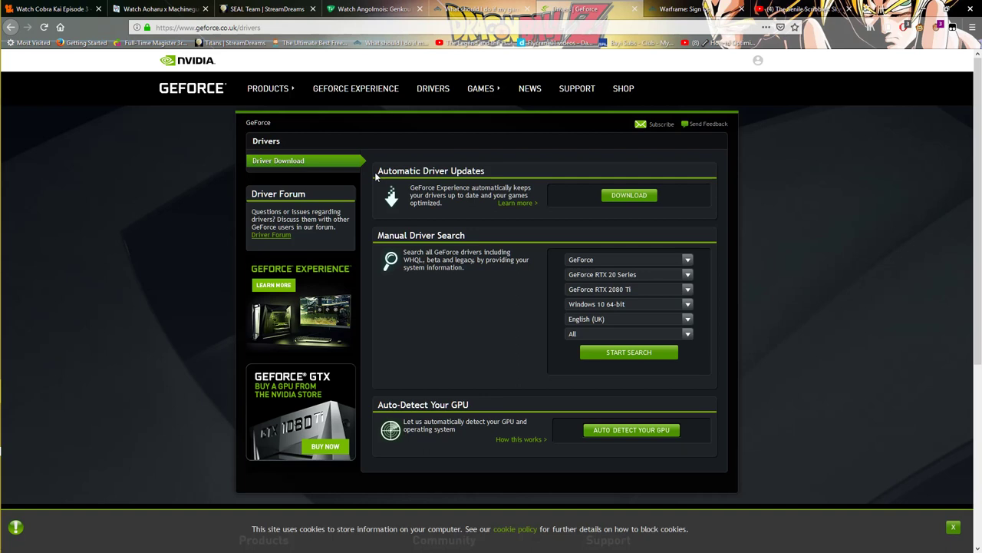
# - Go to AMD's Drivers and Support page and start the driver auto-detect installer download
pyautogui.moveTo(376, 172); pyautogui.dragTo(408, 171)
pyautogui.moveTo(490, 174)
pyautogui.mouseDown()
pyautogui.moveTo(391, 173)
pyautogui.moveTo(489, 174)
pyautogui.mouseUp()
pyautogui.click(255, 28)
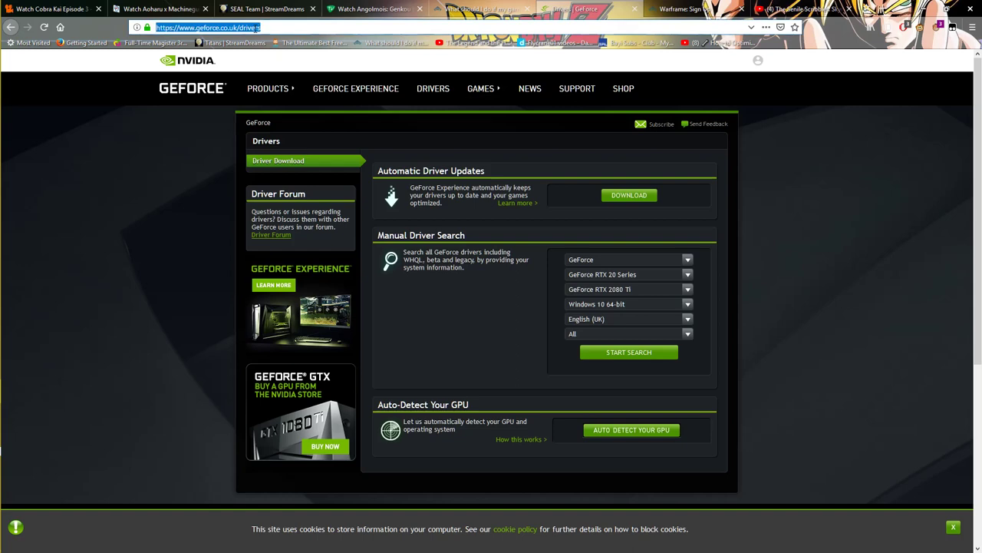
pyautogui.write('amd')
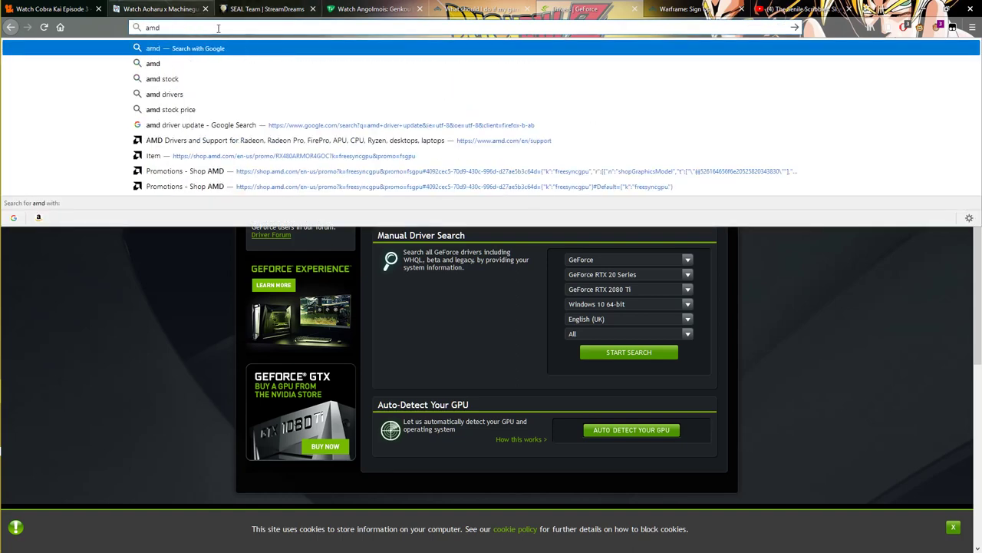
pyautogui.click(218, 142)
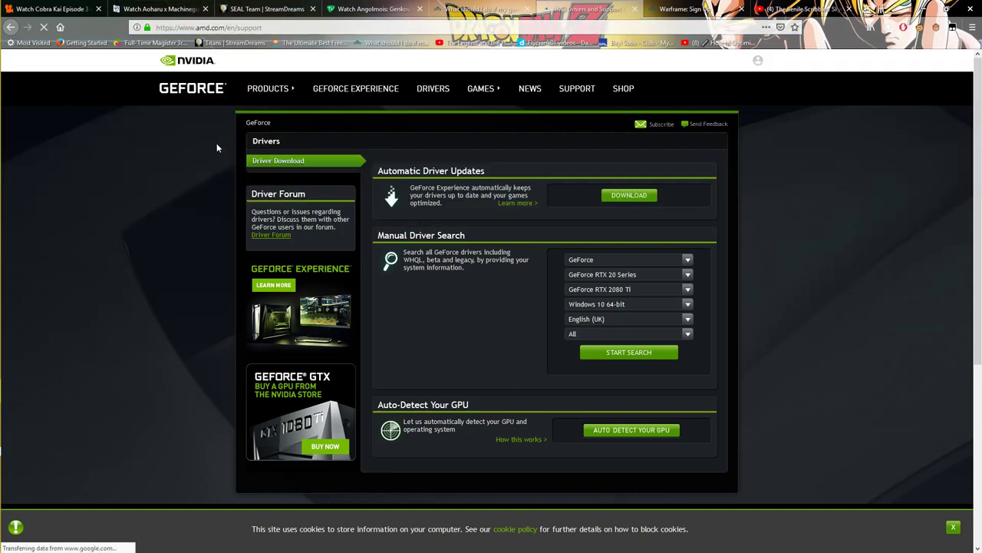
pyautogui.scroll(-5, 292, 242)
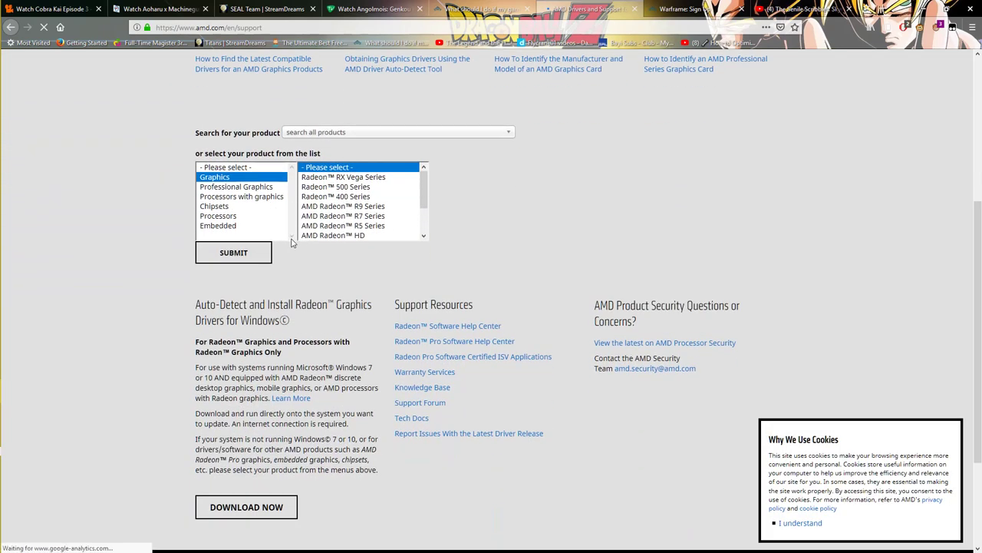
pyautogui.scroll(-1, 296, 236)
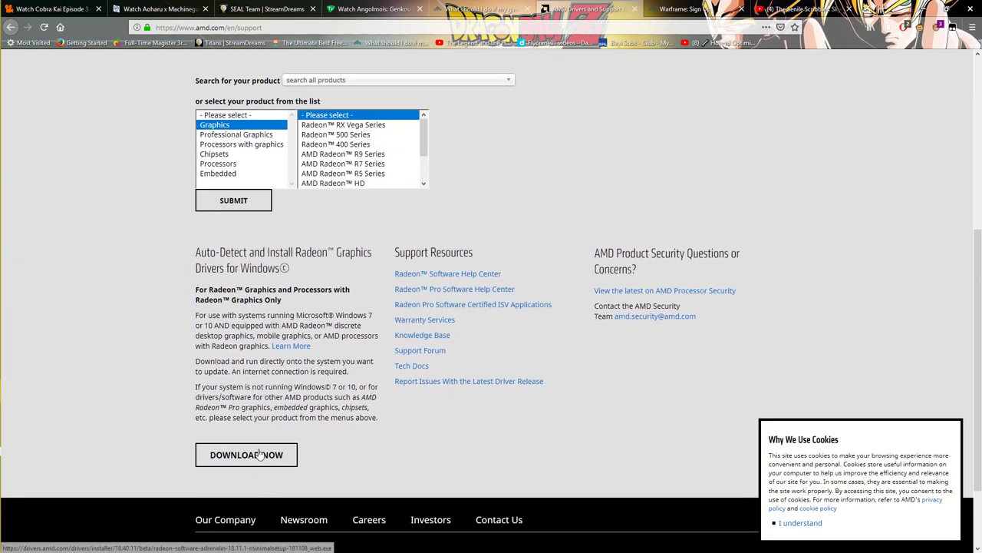
pyautogui.click(260, 454)
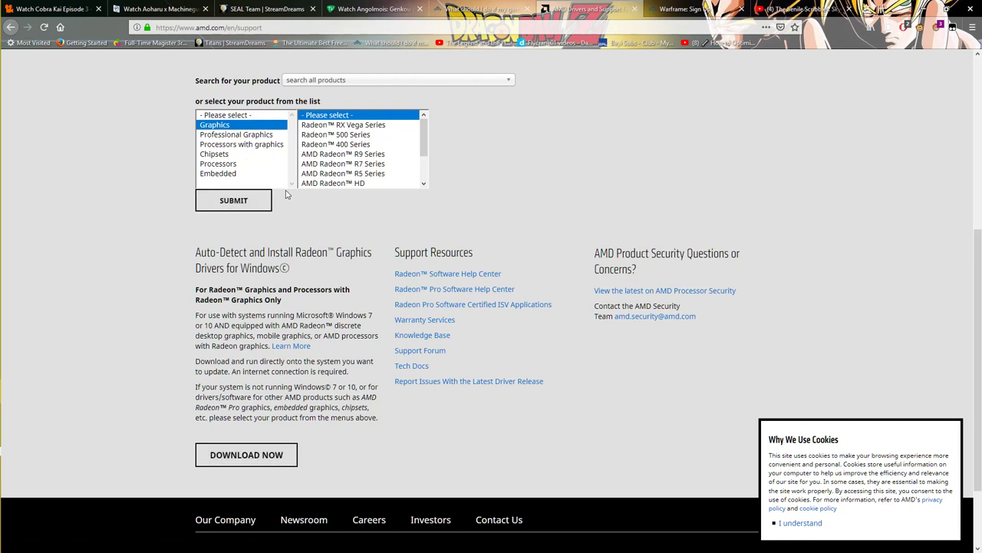
# - Select Radeon RX 400 Series > RX 480, submit, and expand the Windows 10 64-Bit drivers
pyautogui.click(338, 154)
pyautogui.click(373, 136)
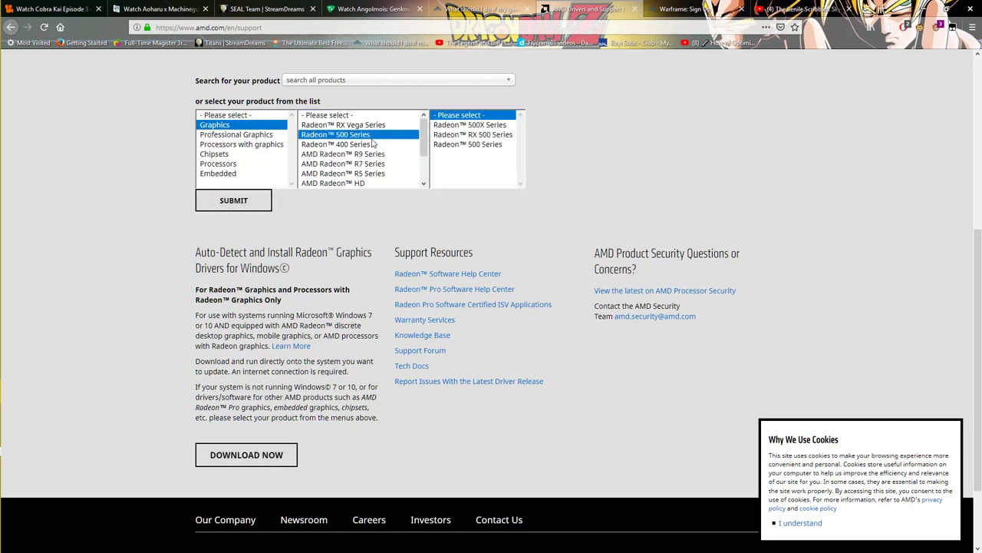
pyautogui.click(373, 143)
pyautogui.click(488, 126)
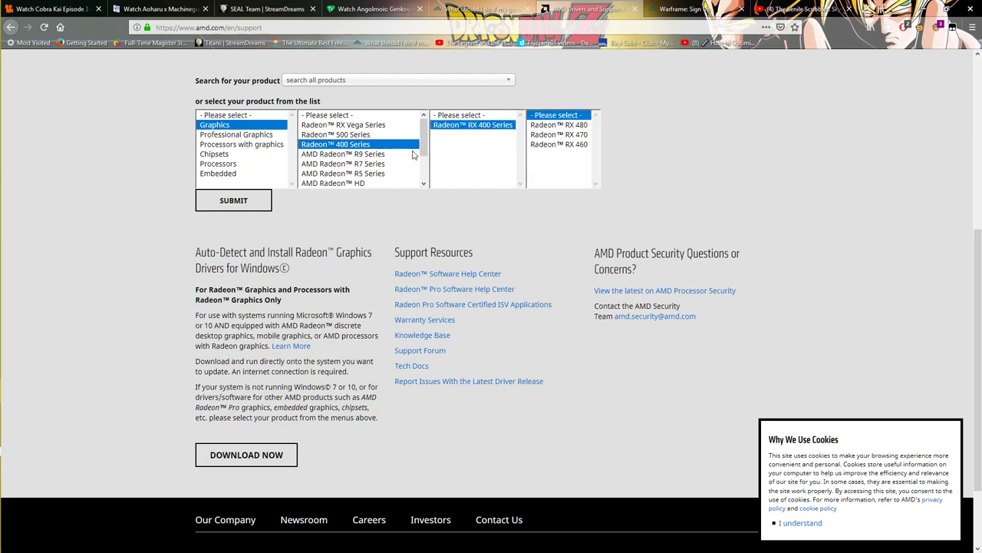
pyautogui.scroll(-5, 413, 155)
pyautogui.scroll(3, 423, 133)
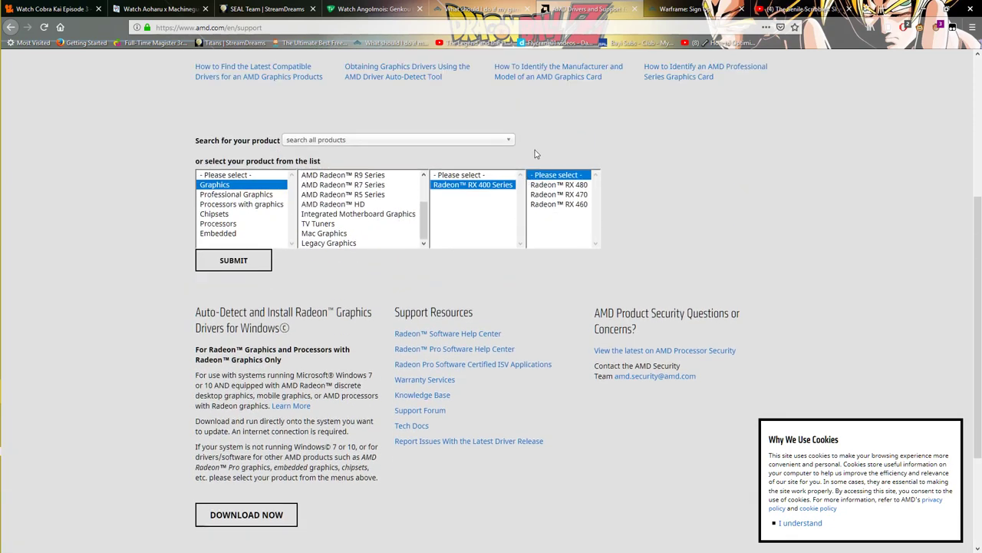
pyautogui.click(564, 204)
pyautogui.click(560, 185)
pyautogui.click(234, 260)
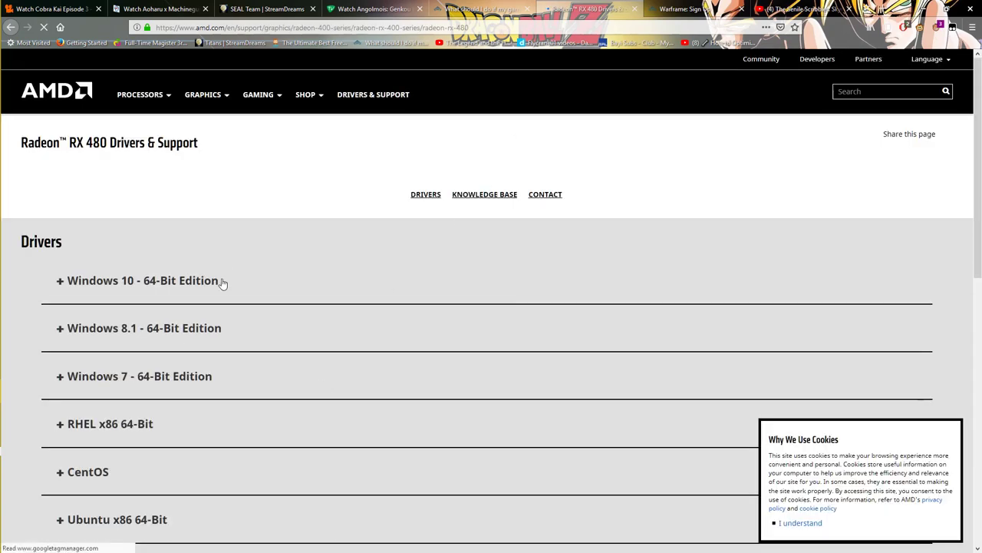
pyautogui.click(221, 283)
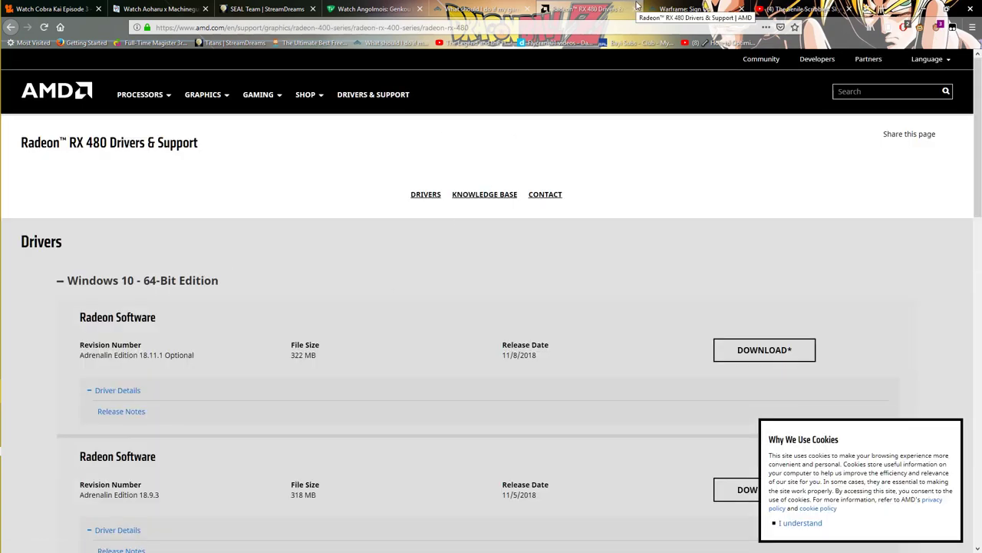
# - Try and clear a 'rapt' Start search, then close the YouTube video tab
pyautogui.click(3, 6)
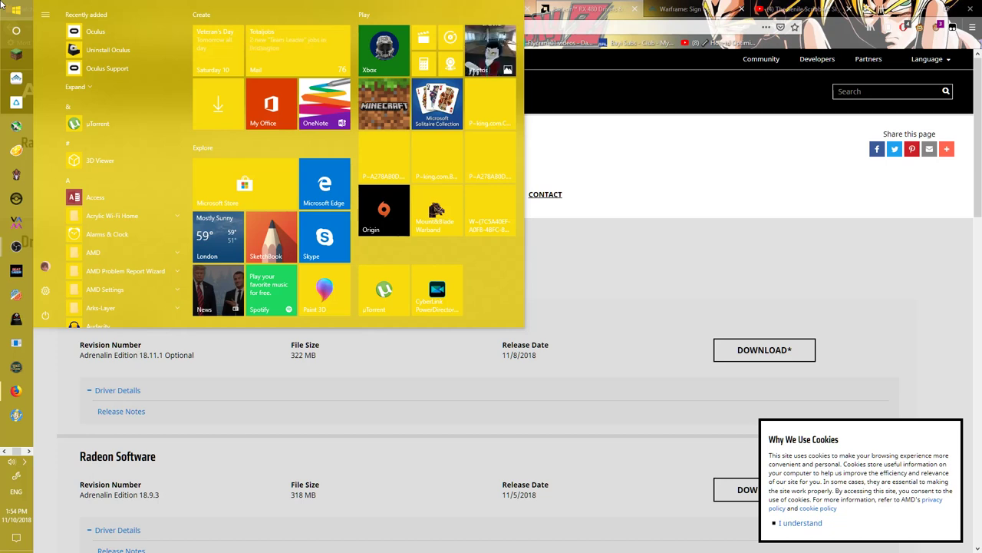
pyautogui.write('rapt')
pyautogui.press('BackSpace')
pyautogui.press('BackSpace')
pyautogui.press('BackSpace')
pyautogui.press('BackSpace')
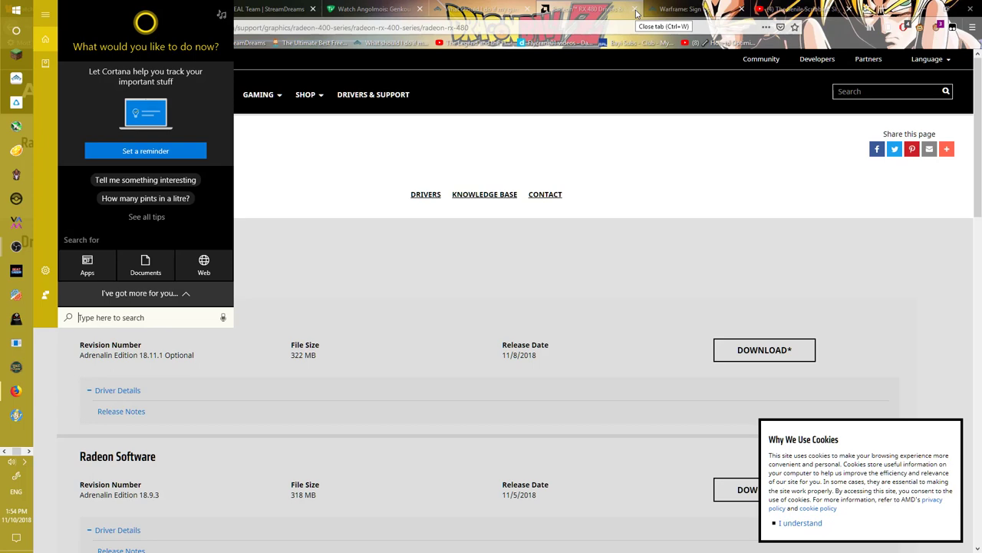
pyautogui.click(798, 9)
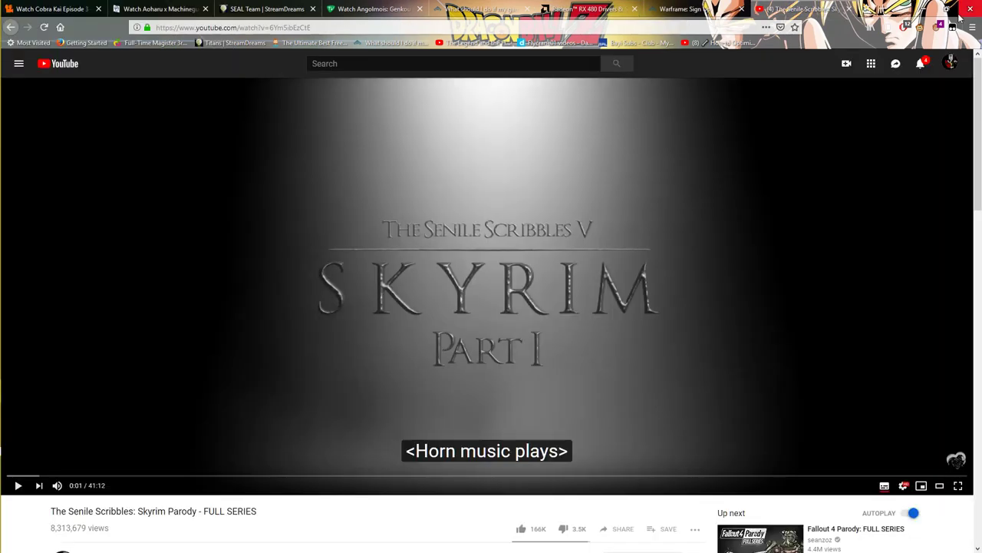
pyautogui.click(850, 9)
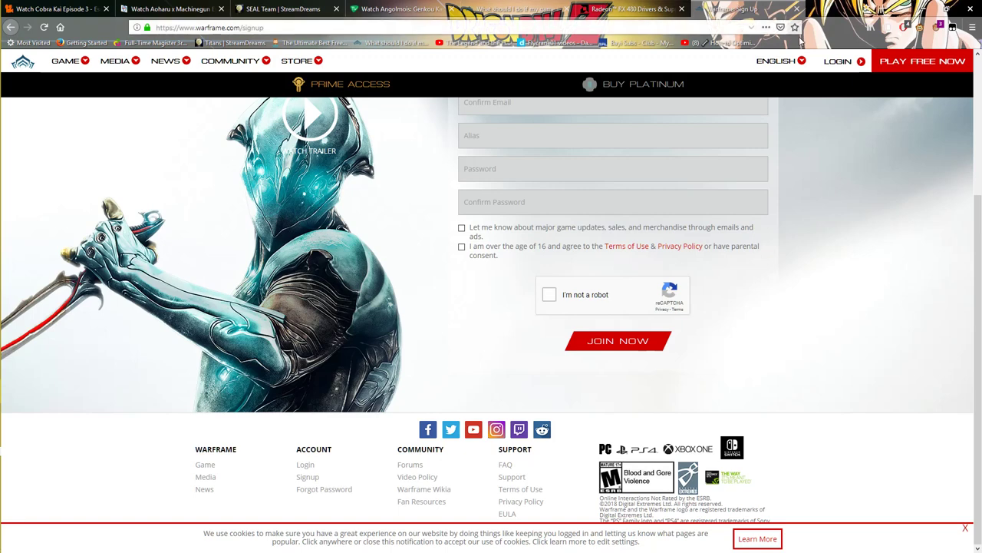
pyautogui.scroll(3, 737, 391)
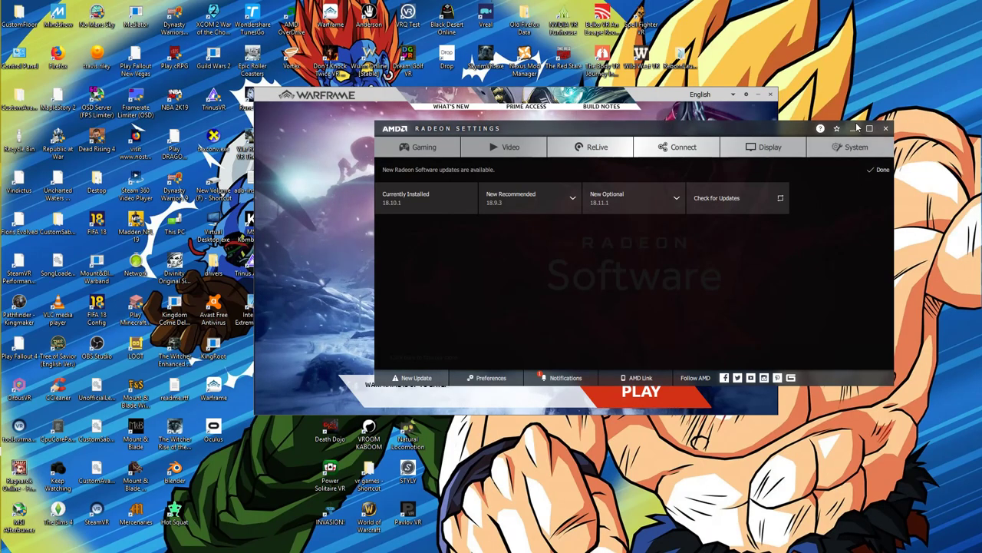
# - Close Radeon Settings, open Steam from the tray, and size its Warframe library window at right
pyautogui.click(886, 128)
pyautogui.moveTo(2, 238)
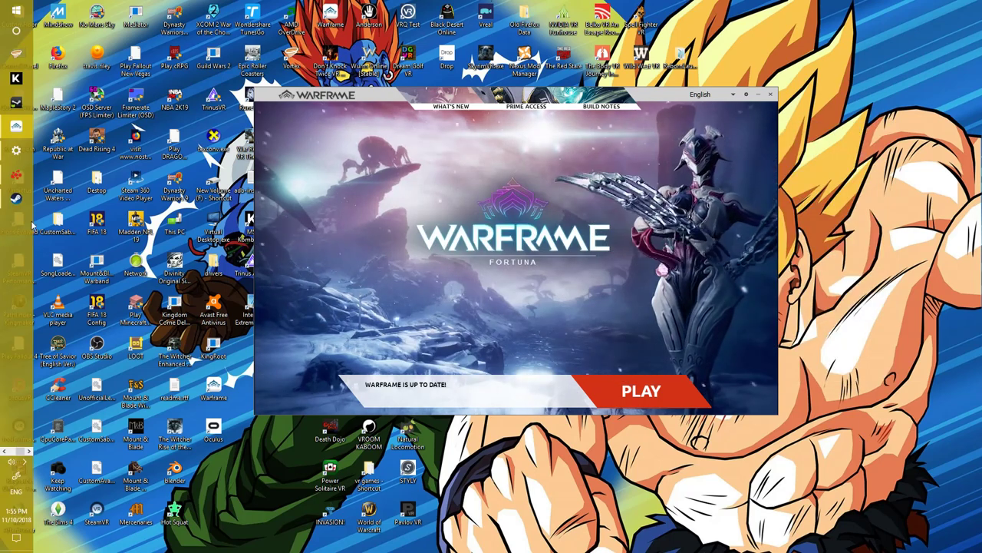
pyautogui.click(26, 461)
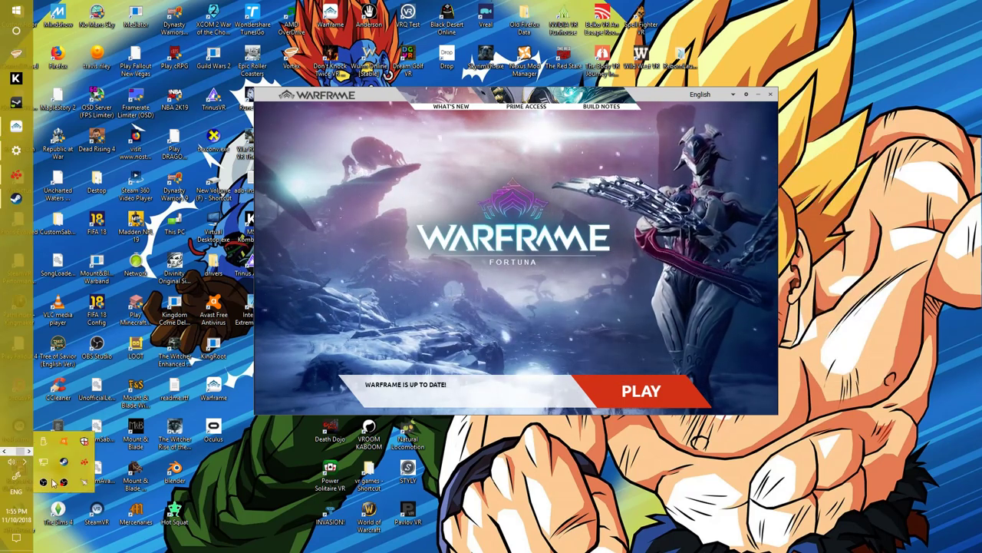
pyautogui.click(63, 461)
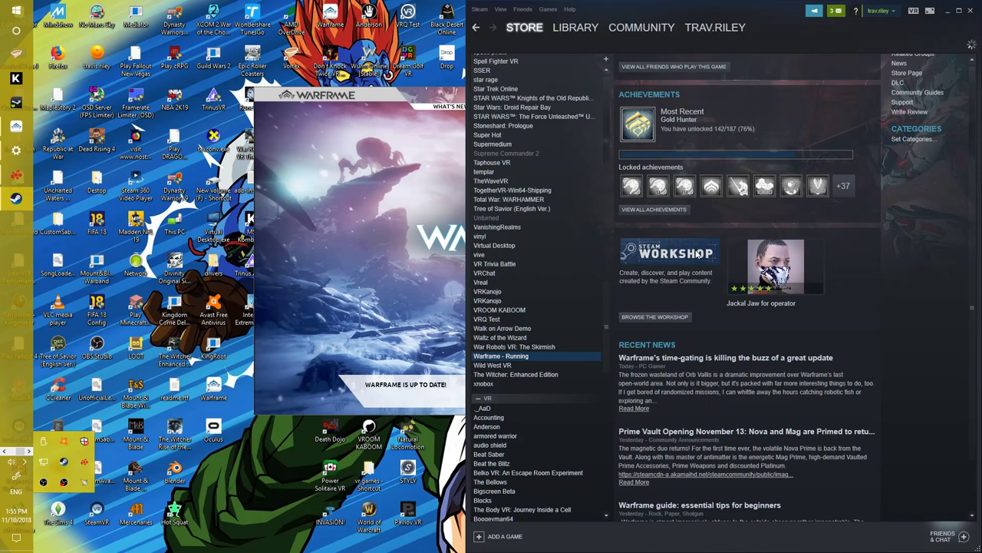
pyautogui.click(524, 27)
pyautogui.moveTo(772, 15); pyautogui.dragTo(714, 38)
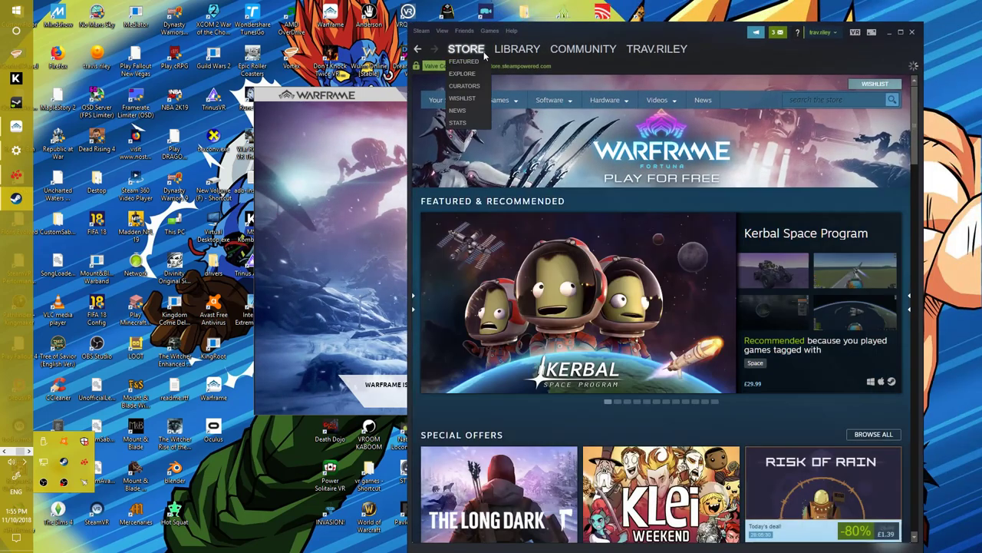
pyautogui.click(518, 52)
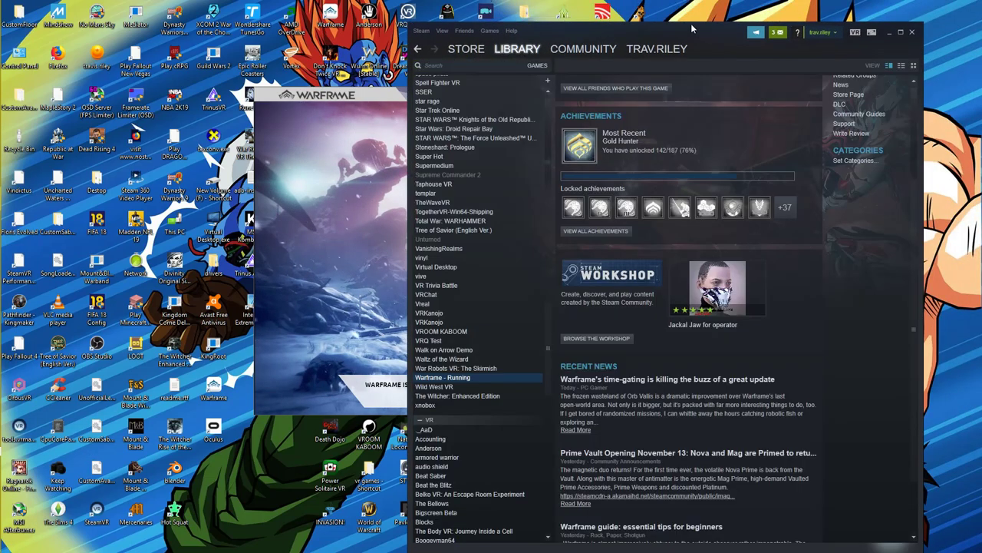
pyautogui.moveTo(537, 26); pyautogui.dragTo(542, 0)
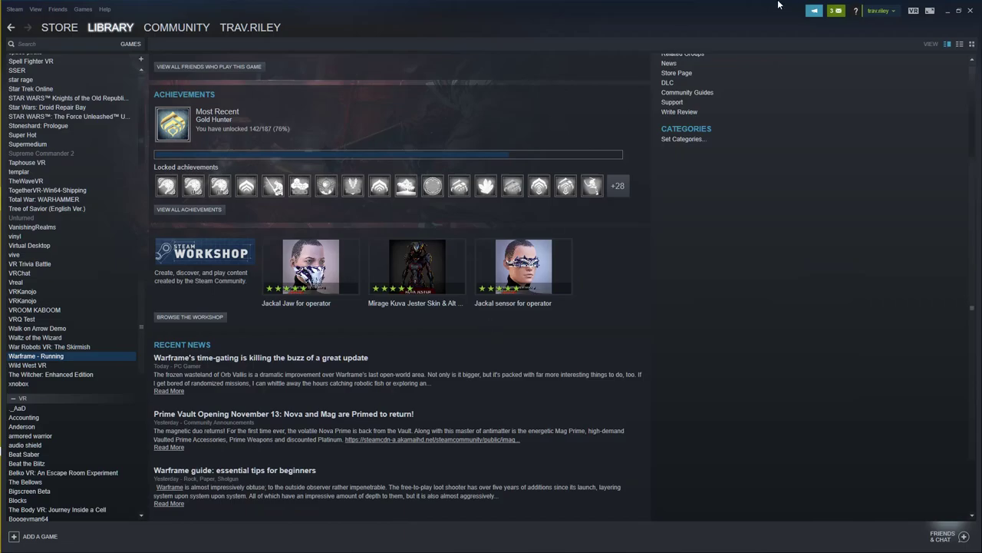
pyautogui.moveTo(740, 6); pyautogui.dragTo(833, 16)
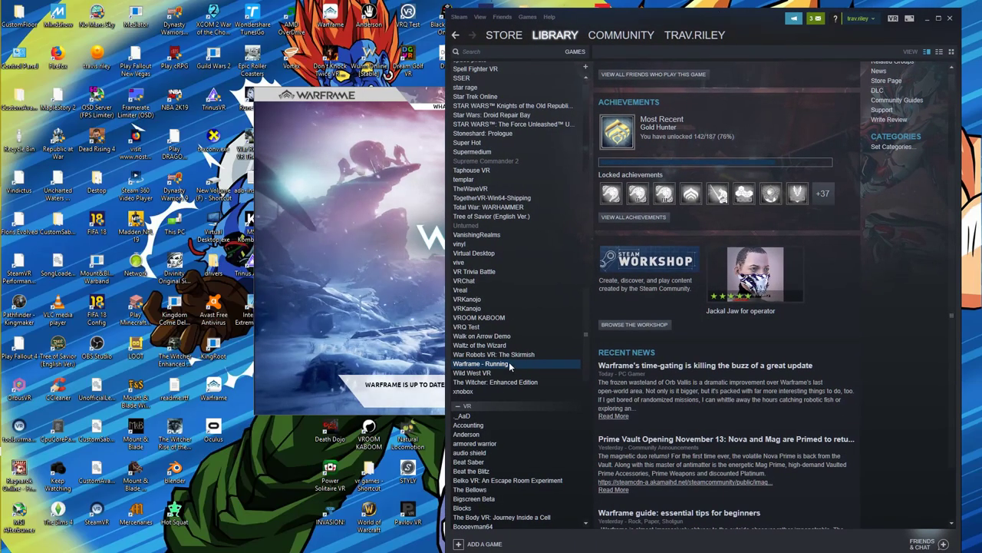
pyautogui.rightClick(510, 364)
pyautogui.click(530, 484)
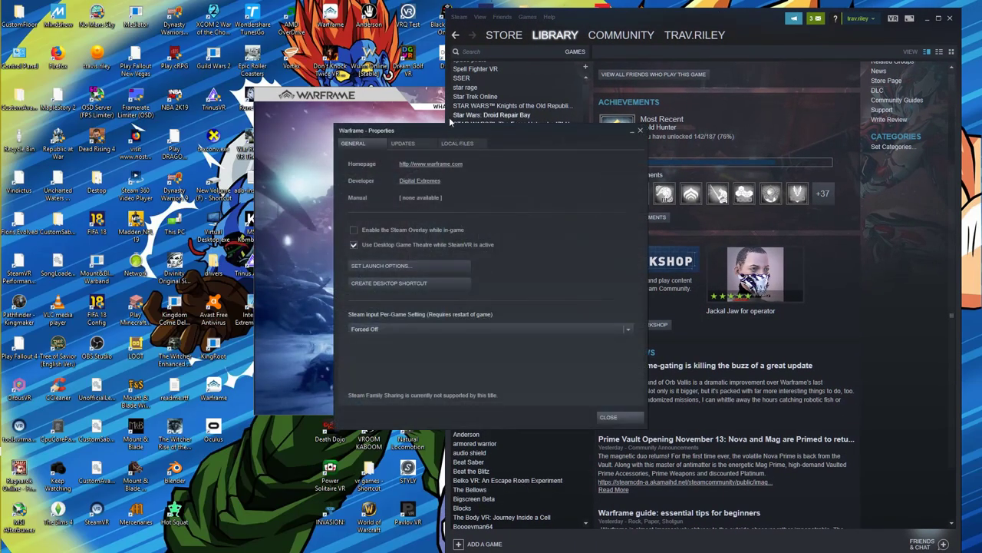
pyautogui.click(462, 147)
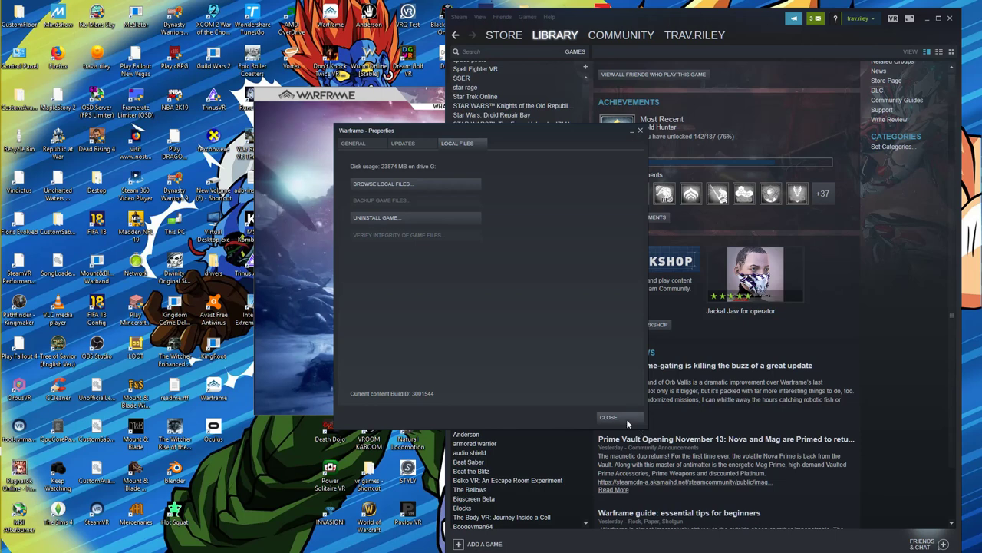
pyautogui.click(626, 420)
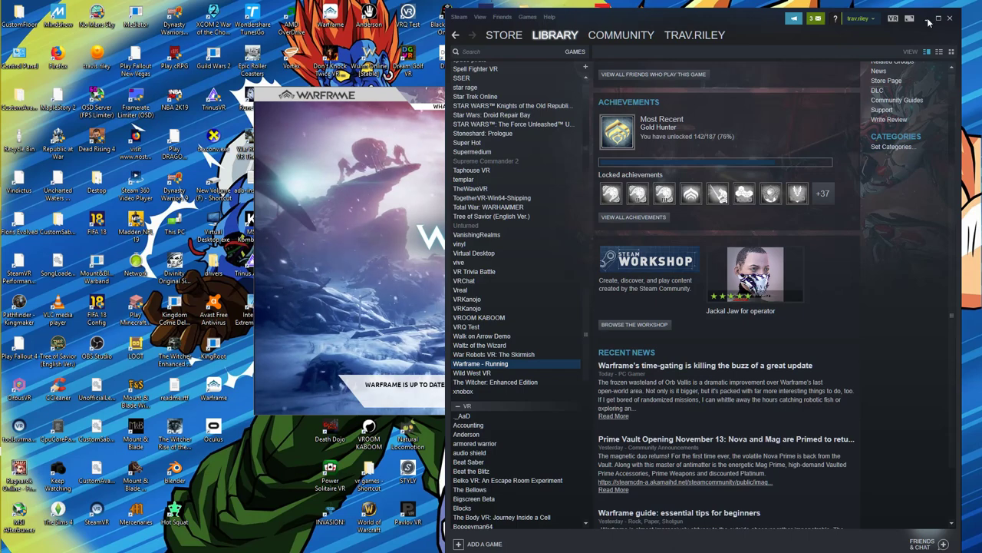
# - Minimize Steam and open the Warframe launcher's gear-icon Settings showing DirectX 10, DirectX 11 and 64-Bit Mode
pyautogui.click(928, 20)
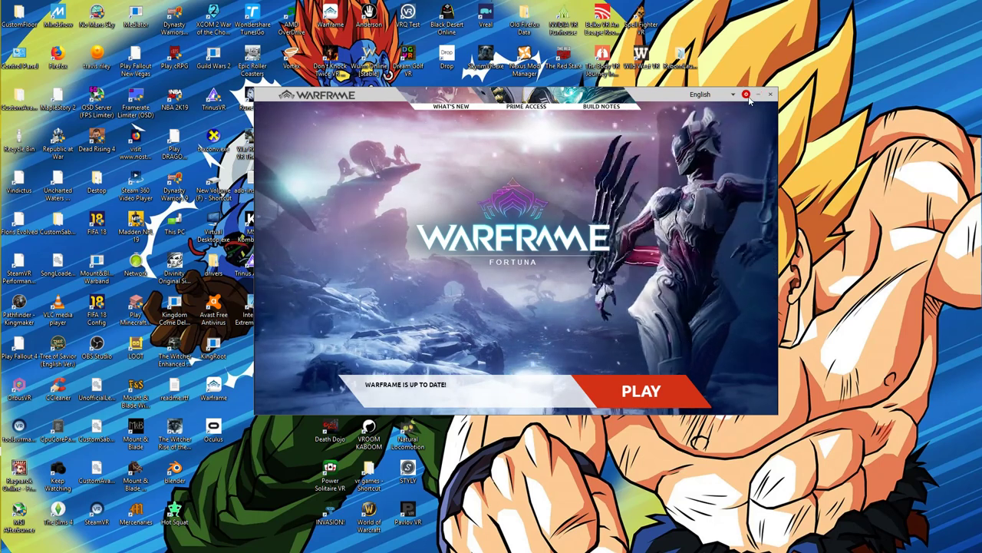
pyautogui.click(746, 95)
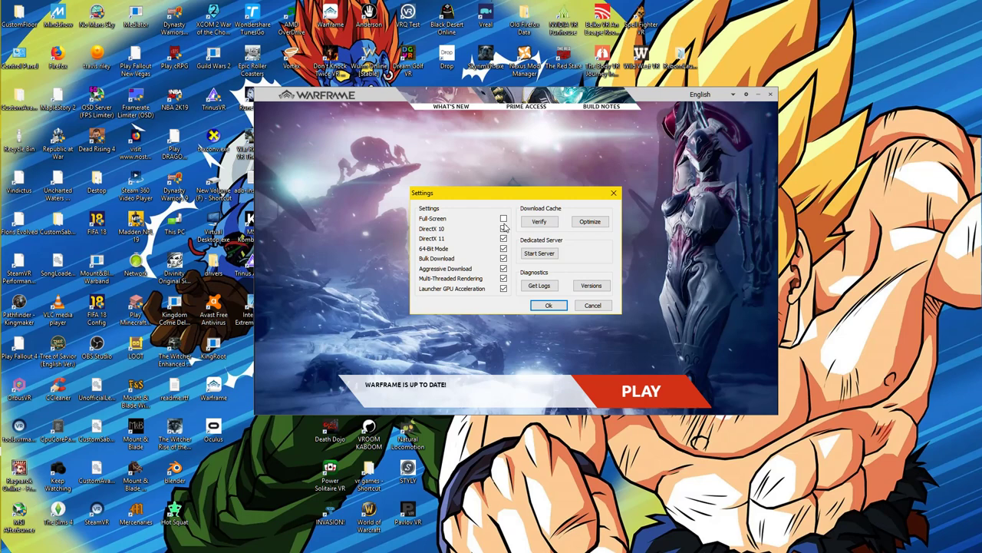
pyautogui.rightClick(861, 79)
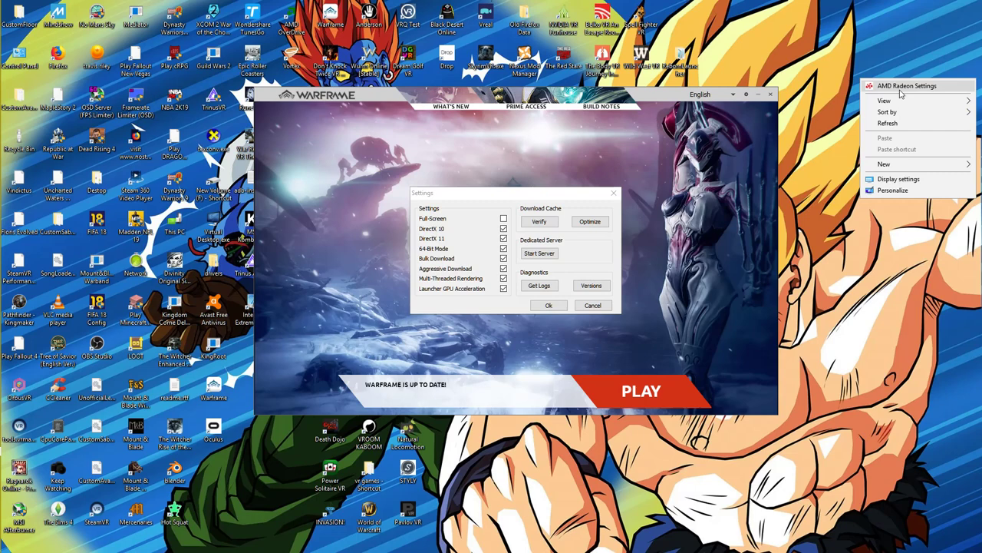
pyautogui.click(900, 90)
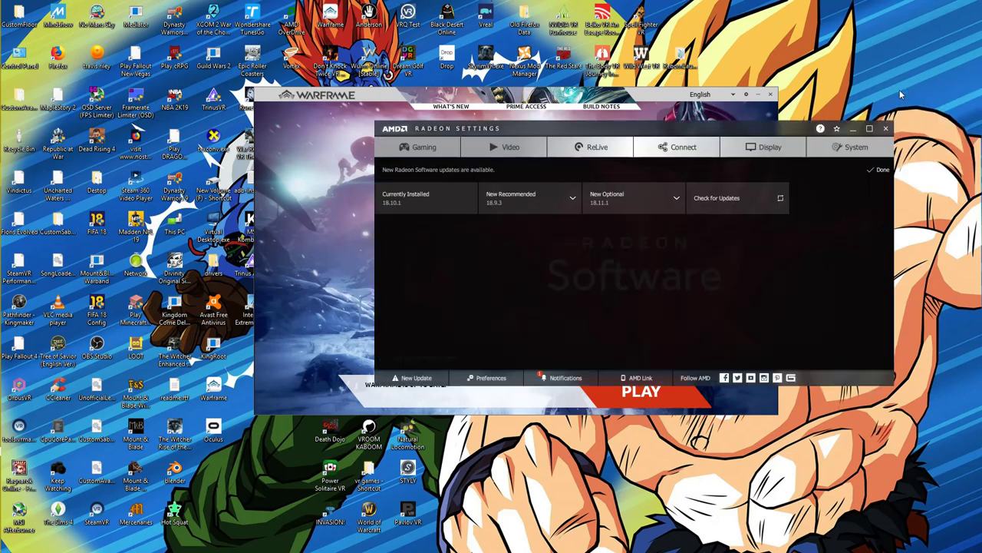
pyautogui.click(852, 129)
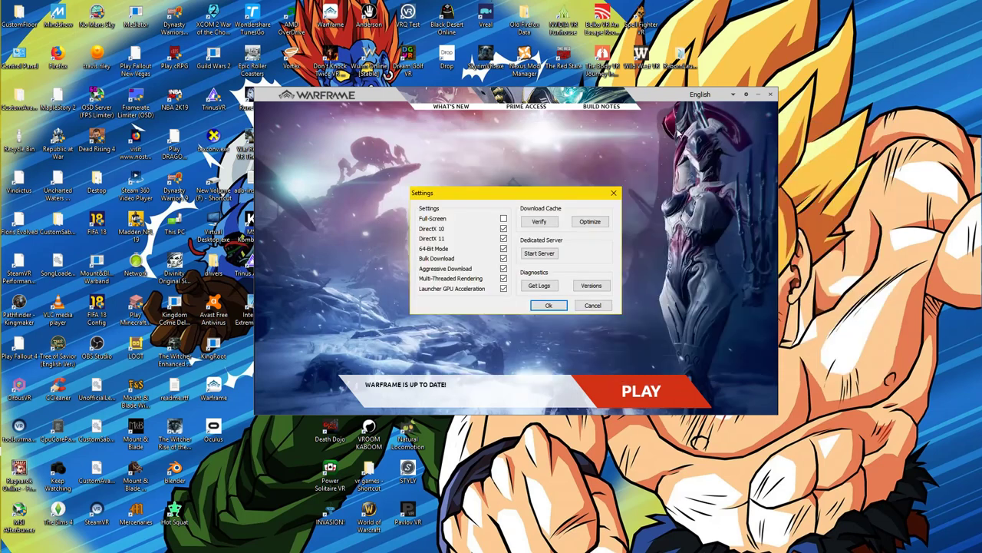
# - Toggle DirectX 10 and 11 through the older-driver warnings, leave DirectX 10 on, and save the launcher settings
pyautogui.click(503, 228)
pyautogui.click(525, 322)
pyautogui.click(503, 238)
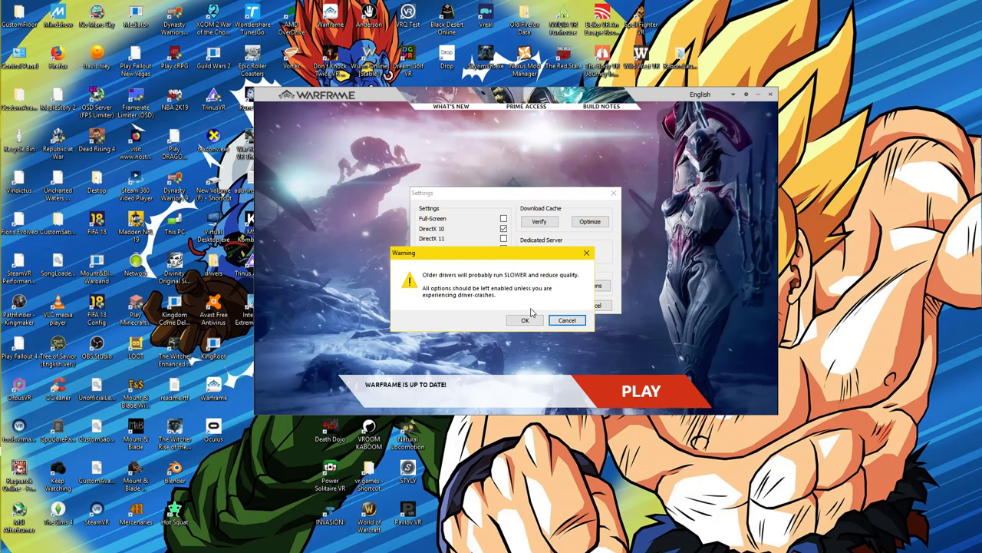
pyautogui.click(530, 318)
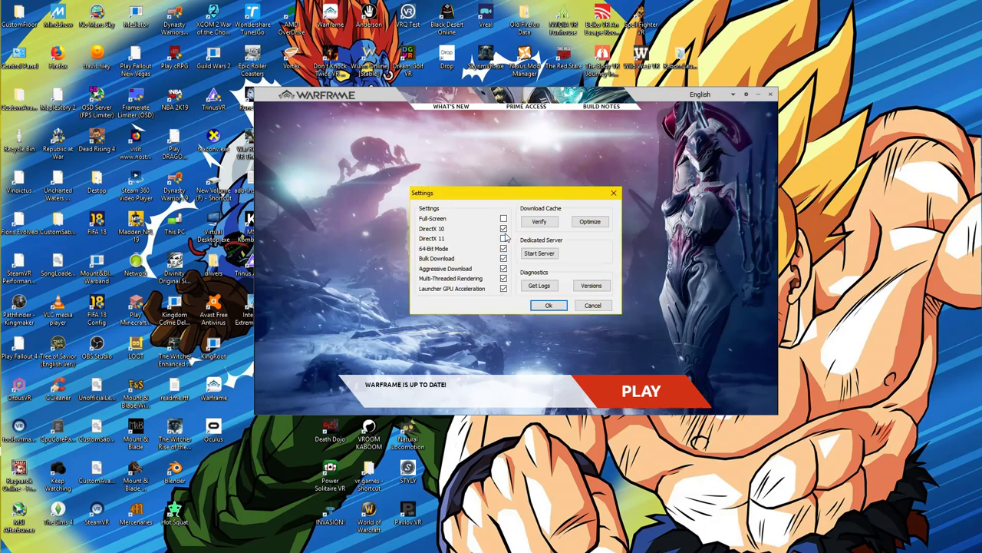
pyautogui.click(504, 228)
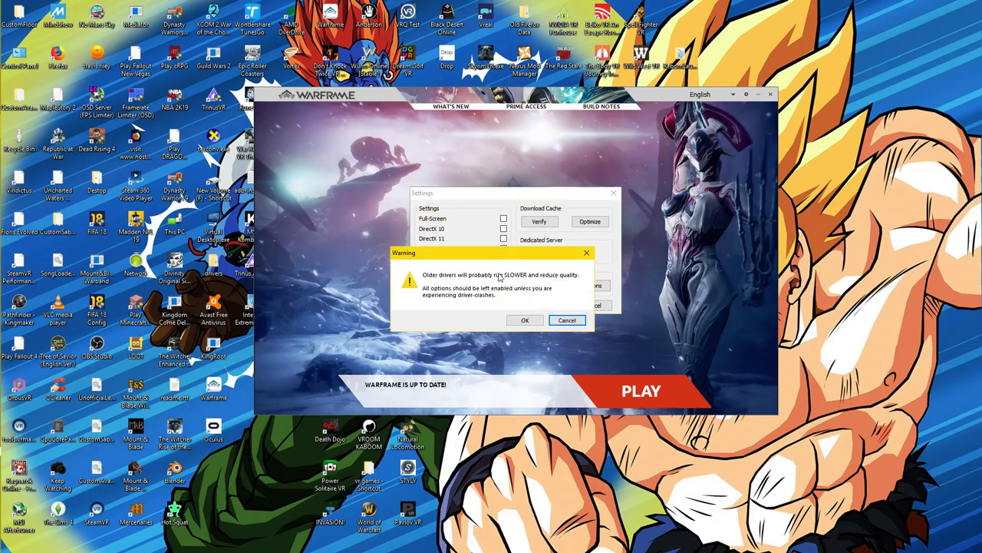
pyautogui.click(520, 322)
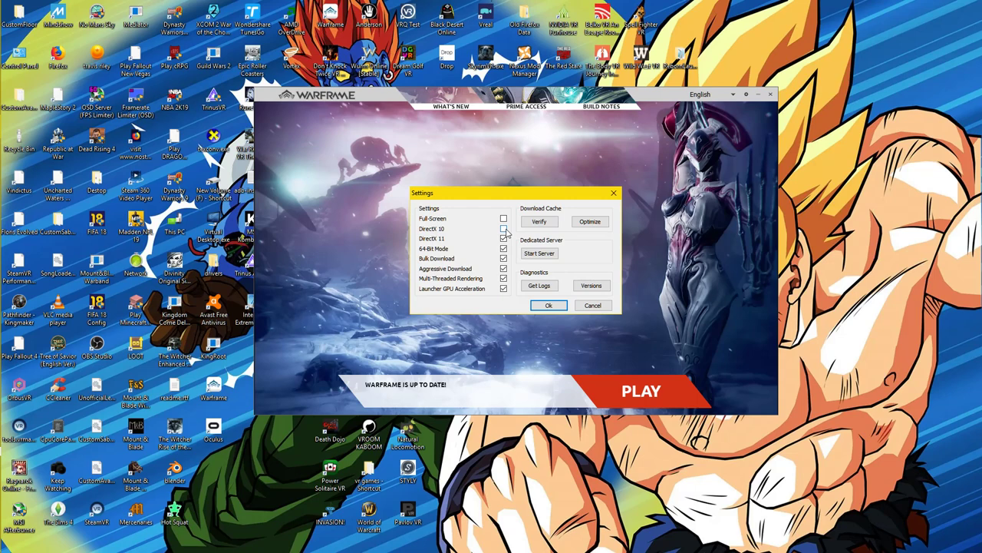
pyautogui.click(504, 229)
pyautogui.click(613, 193)
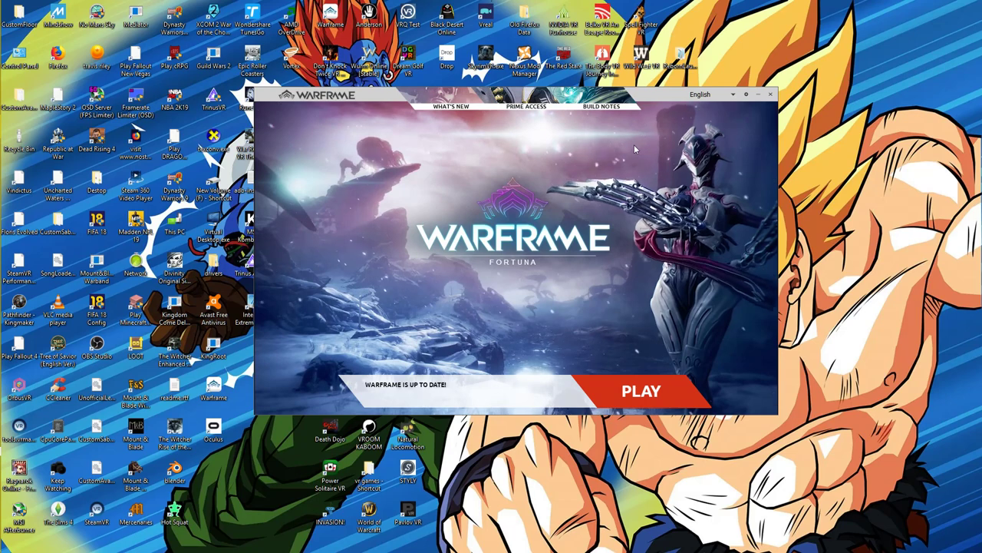
# - Show the File Explorer window previews from the auto-hidden taskbar, including the Warframe folder
pyautogui.moveTo(6, 453)
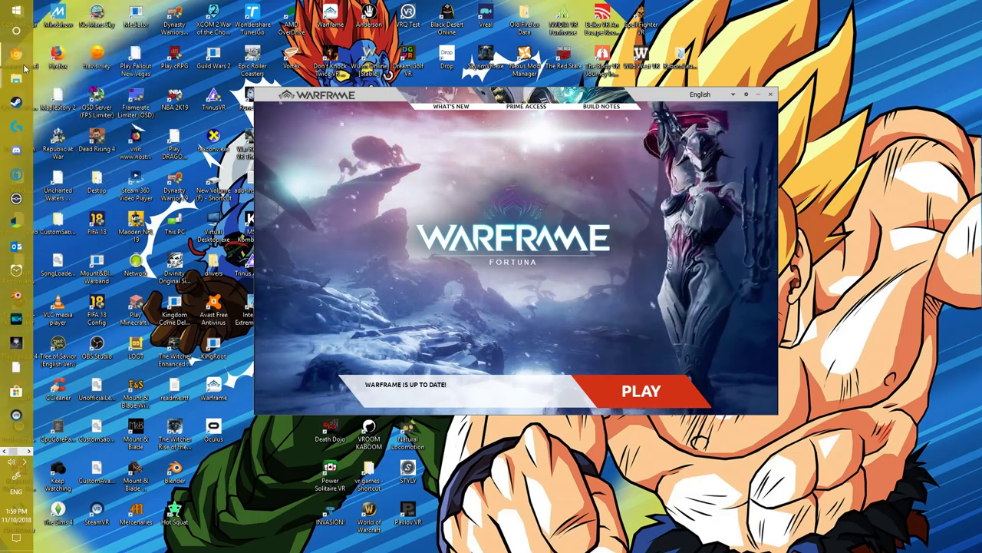
pyautogui.moveTo(6, 53)
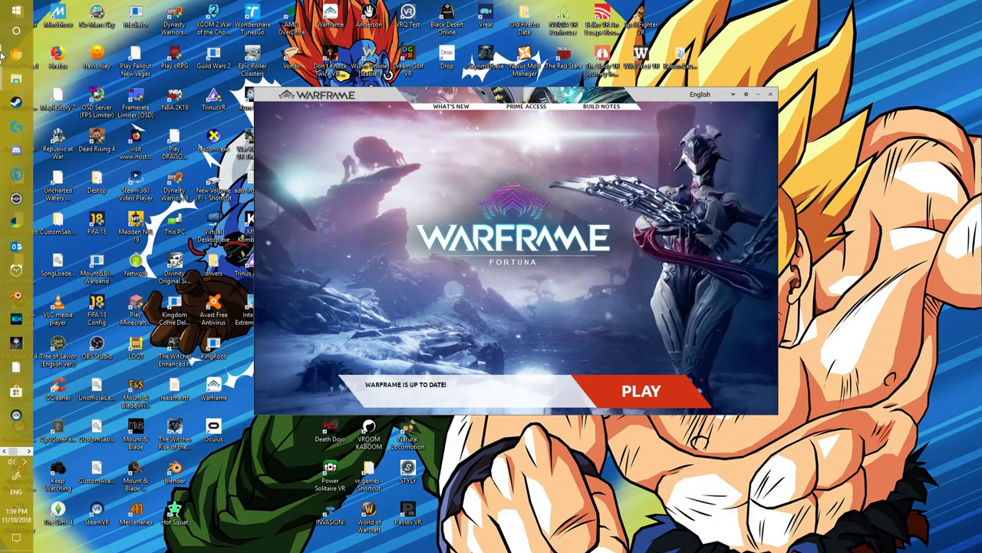
# - Bring the Warframe folder forward, review Warframe.x64.exe's Compatibility settings, then close its Properties
pyautogui.moveTo(15, 78)
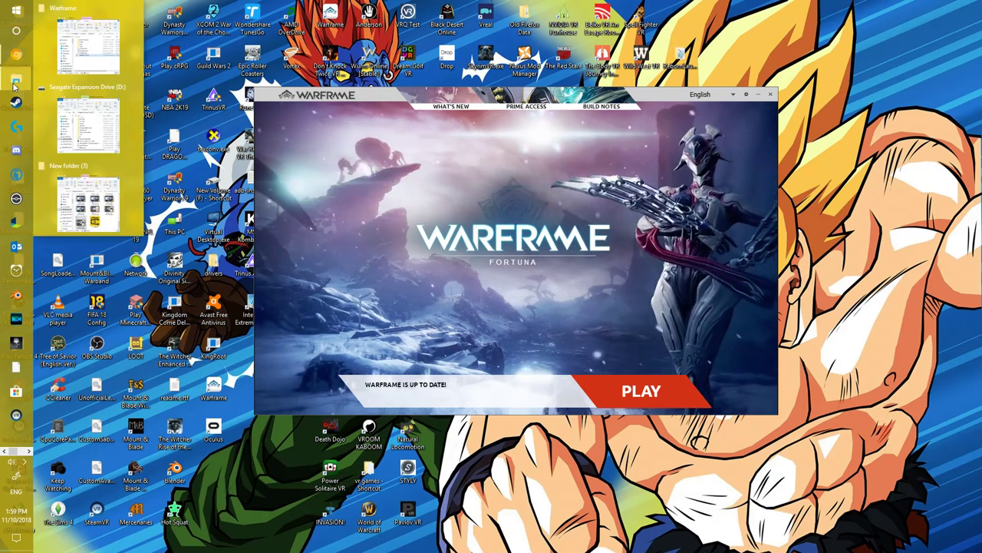
pyautogui.click(98, 59)
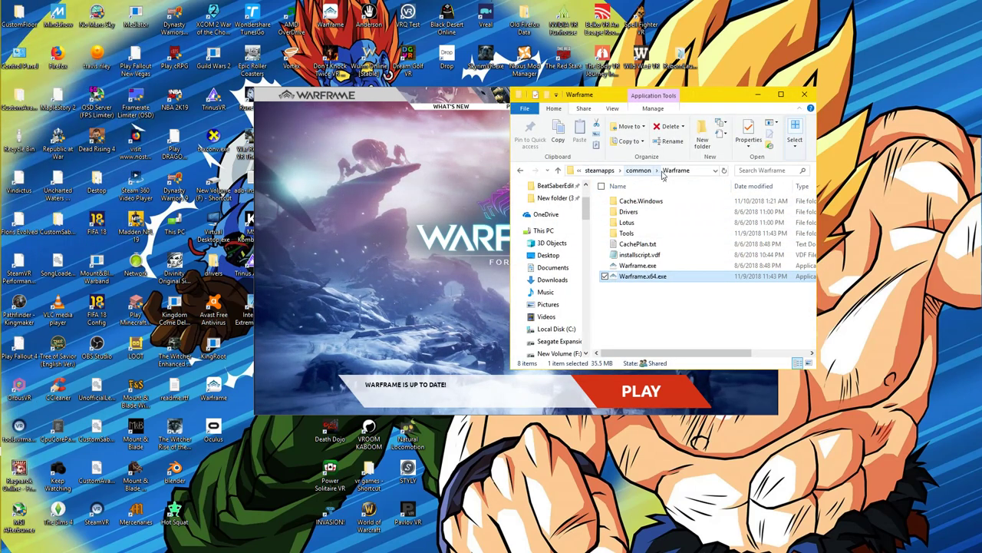
pyautogui.rightClick(665, 281)
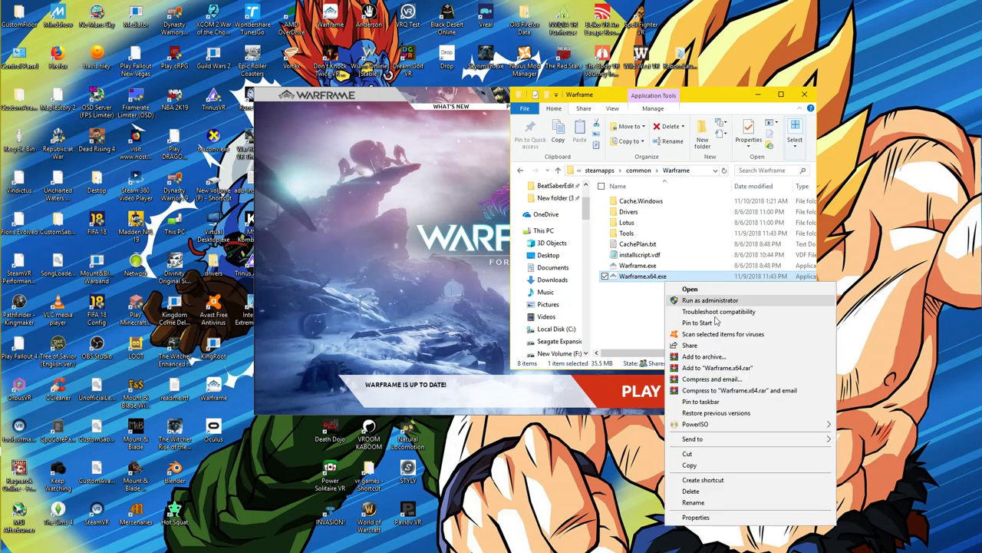
pyautogui.click(732, 517)
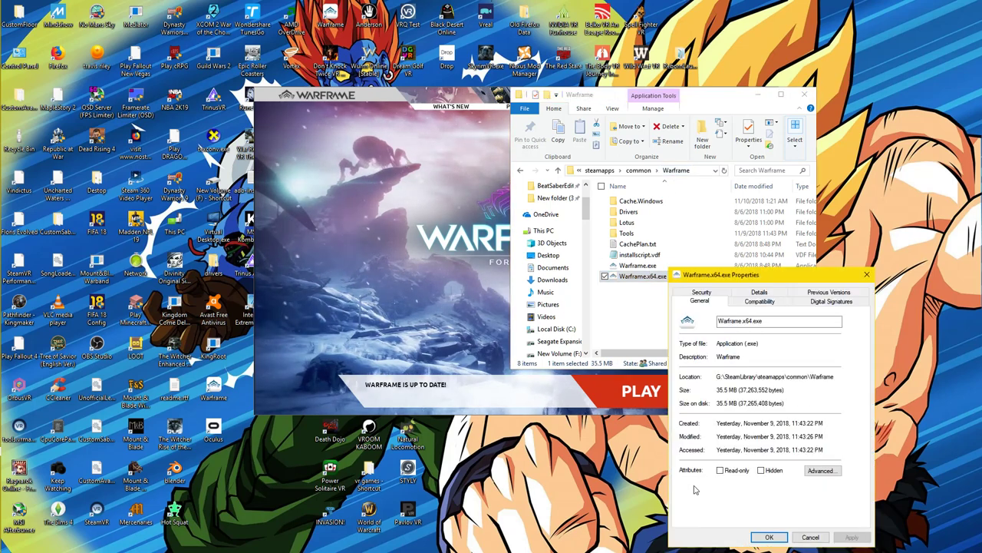
pyautogui.click(759, 302)
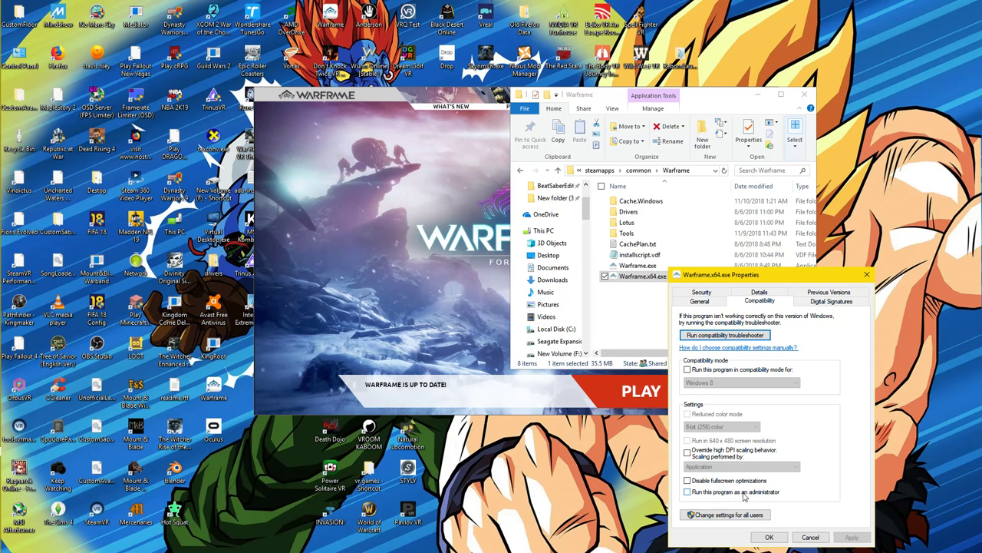
pyautogui.click(866, 274)
# - Open AMD Radeon Settings from the desktop menu to check Global Graphics, then minimize it and the Warframe folder
pyautogui.rightClick(862, 248)
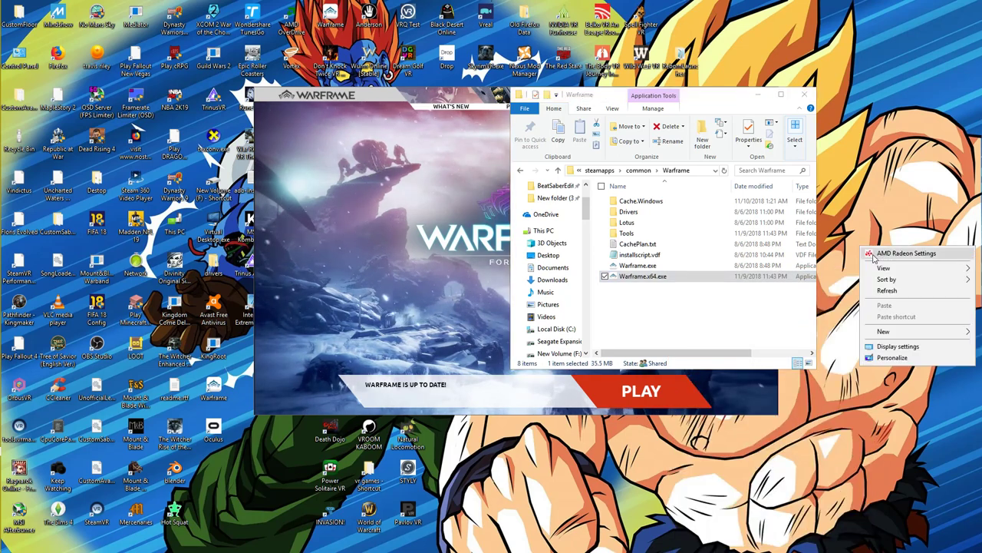
pyautogui.click(873, 256)
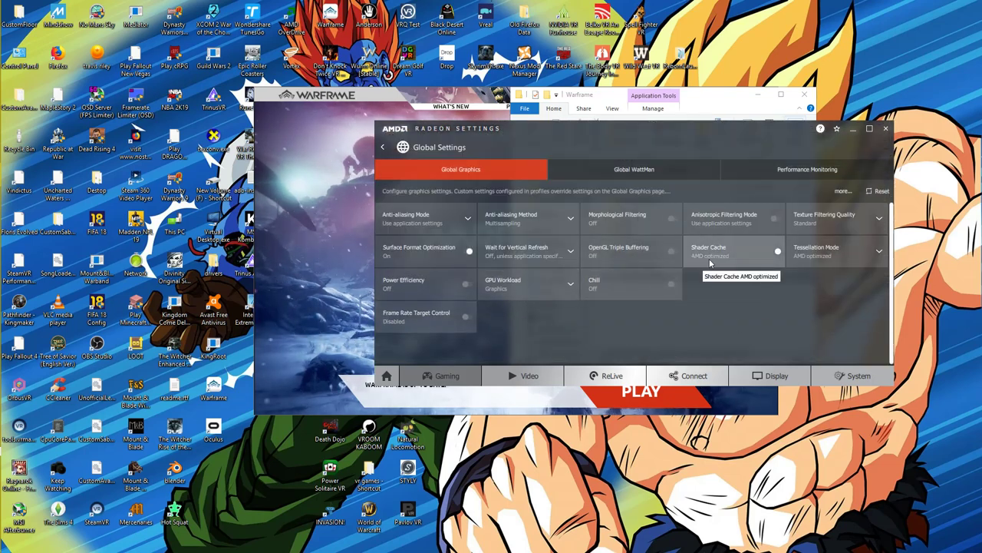
pyautogui.click(852, 129)
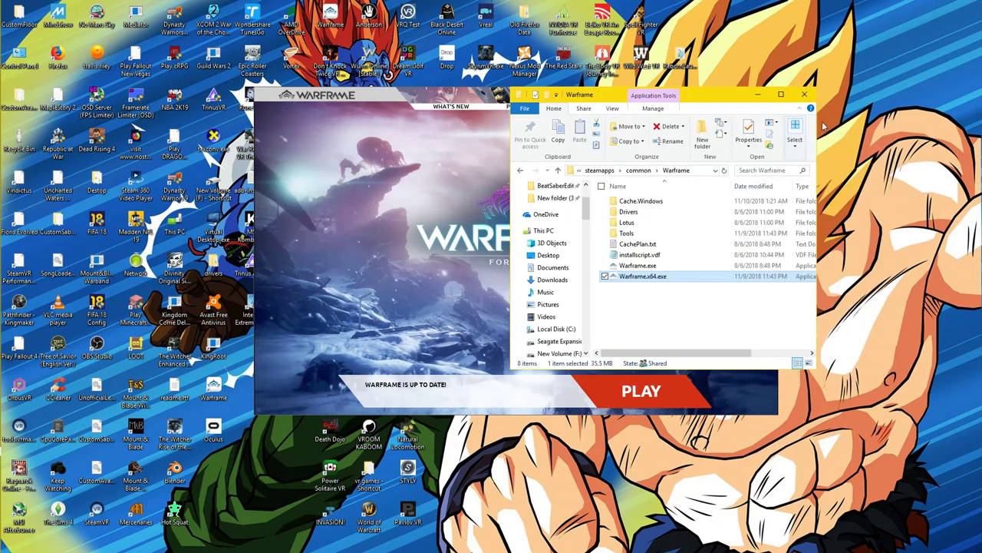
pyautogui.click(757, 94)
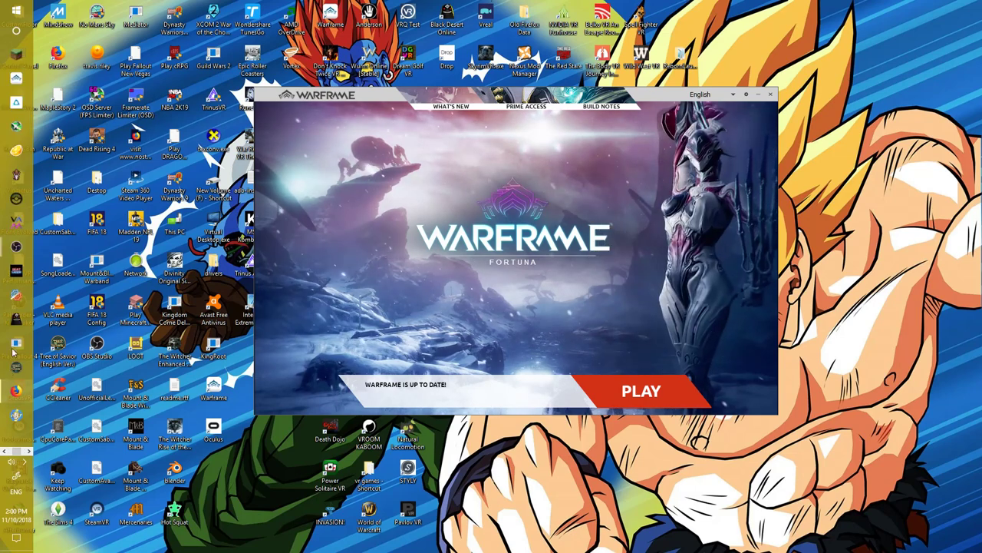
# - Open the Steam client from the hidden tray icons and switch to the Library
pyautogui.click(27, 464)
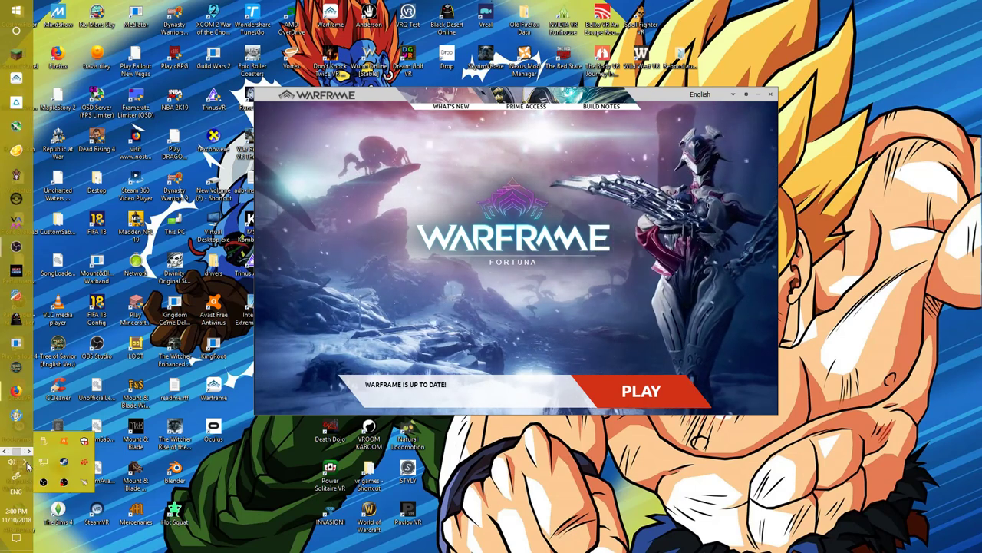
pyautogui.rightClick(65, 464)
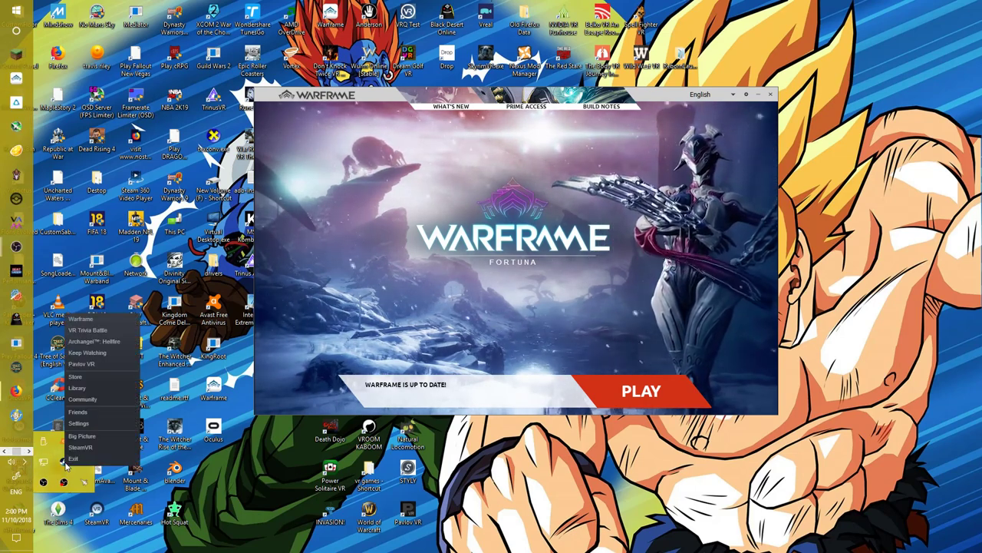
pyautogui.press('Escape')
pyautogui.rightClick(65, 461)
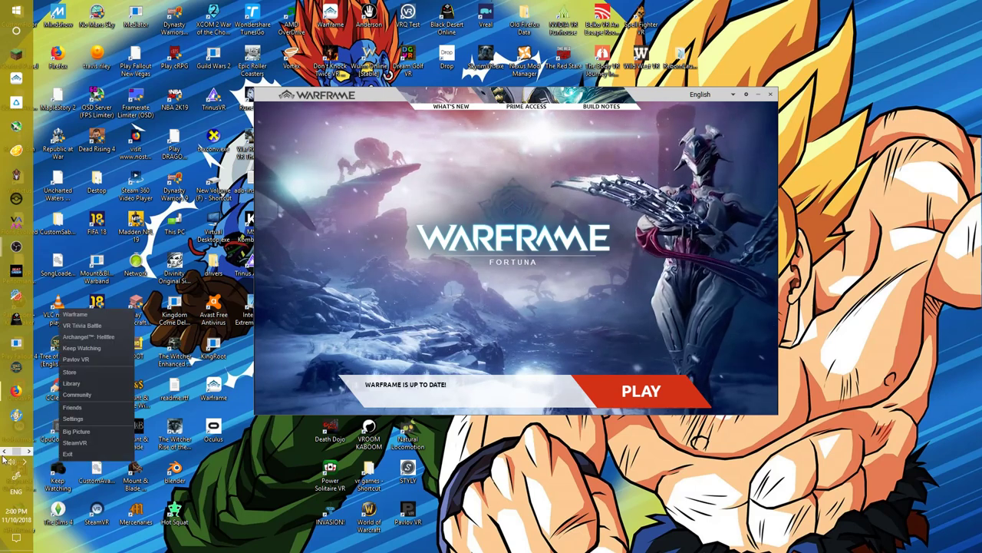
pyautogui.click(29, 123)
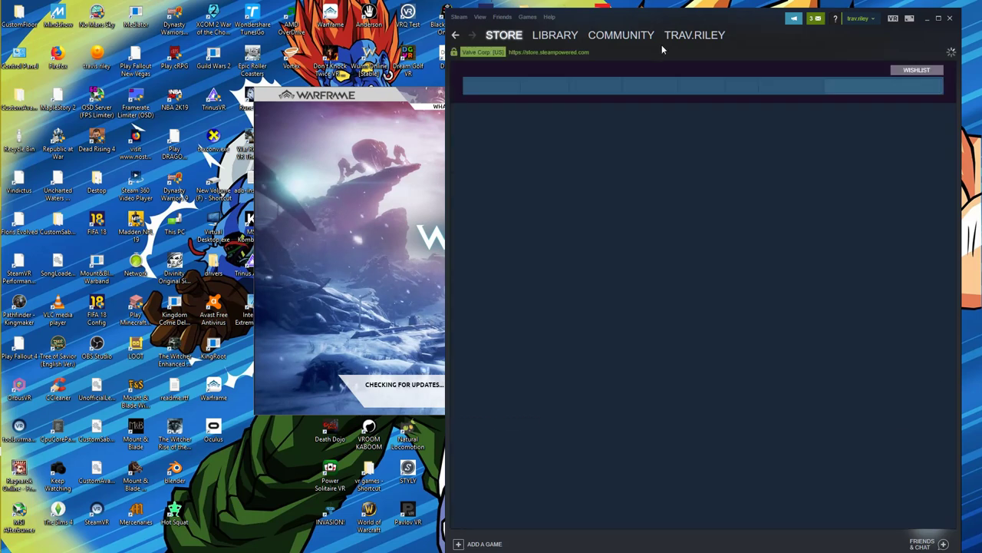
pyautogui.click(564, 34)
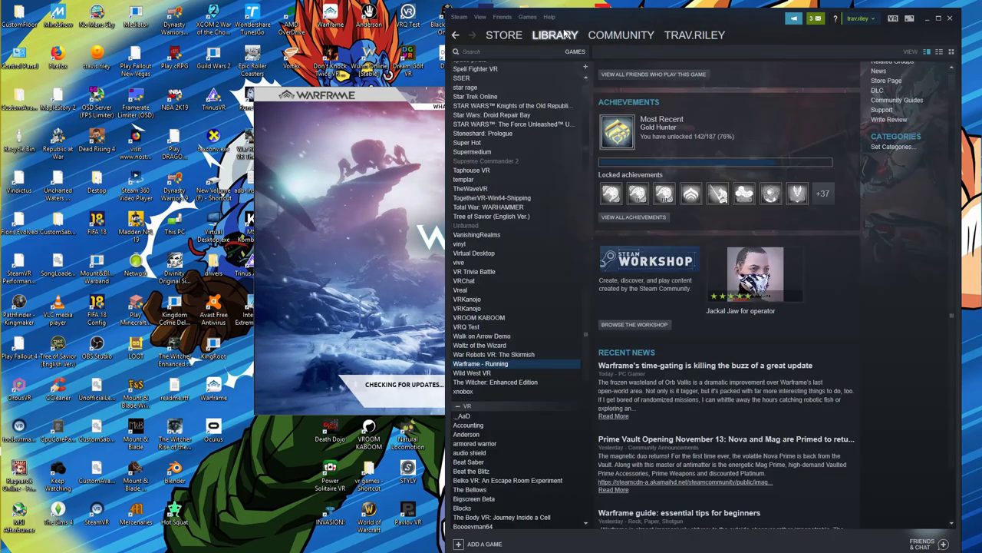
# - Open Warframe's Properties and confirm the in-game Steam Overlay is disabled, then close them
pyautogui.rightClick(518, 370)
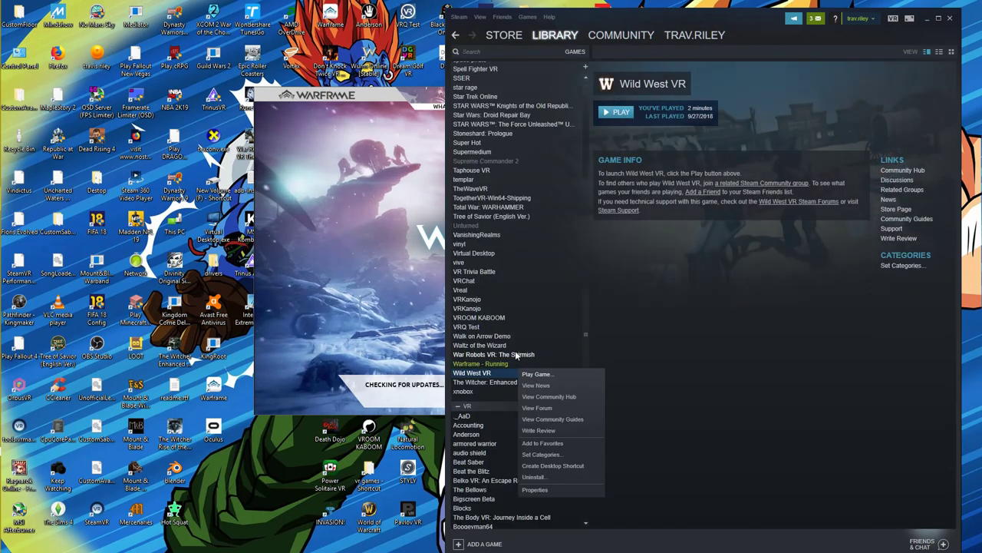
pyautogui.rightClick(512, 363)
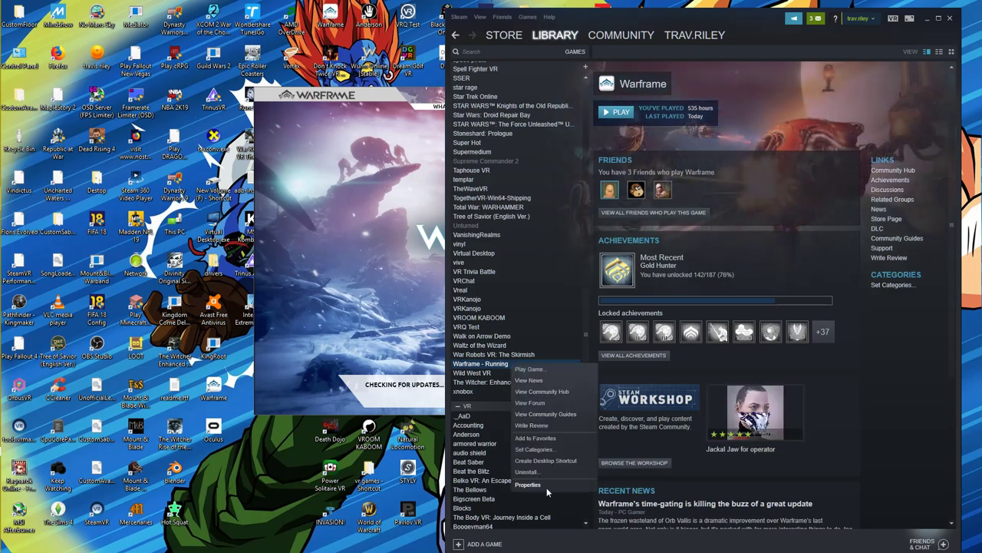
pyautogui.click(545, 485)
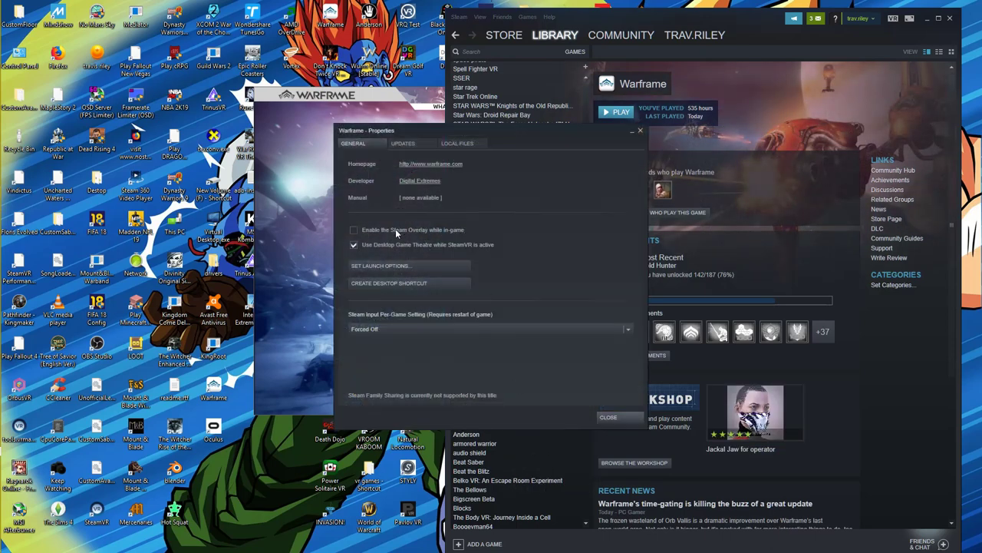
pyautogui.click(641, 133)
pyautogui.rightClick(517, 364)
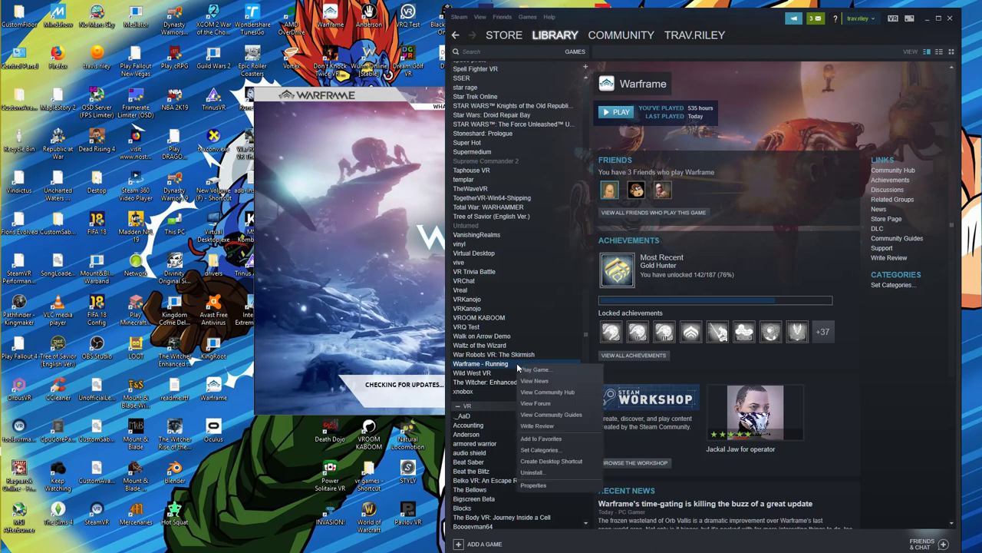
pyautogui.click(554, 484)
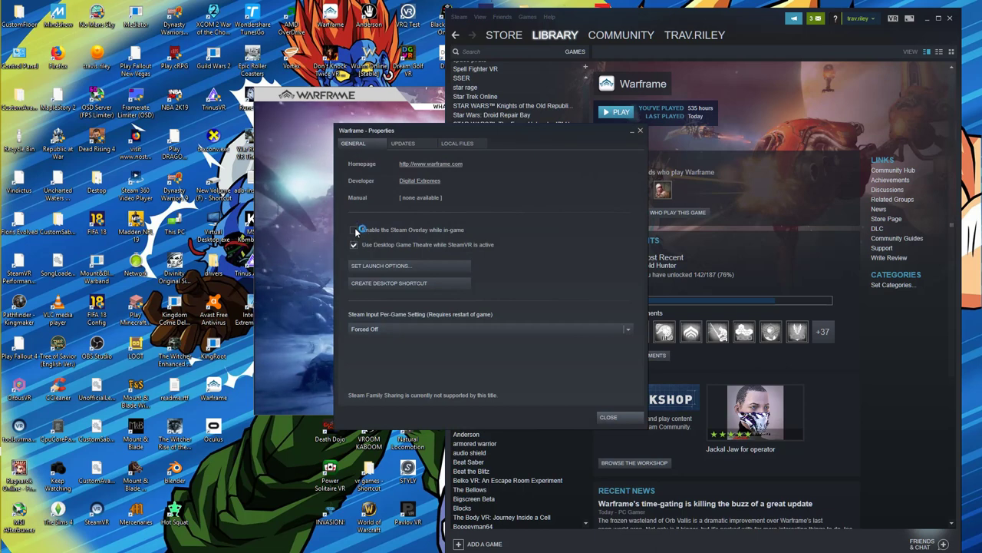
pyautogui.click(610, 417)
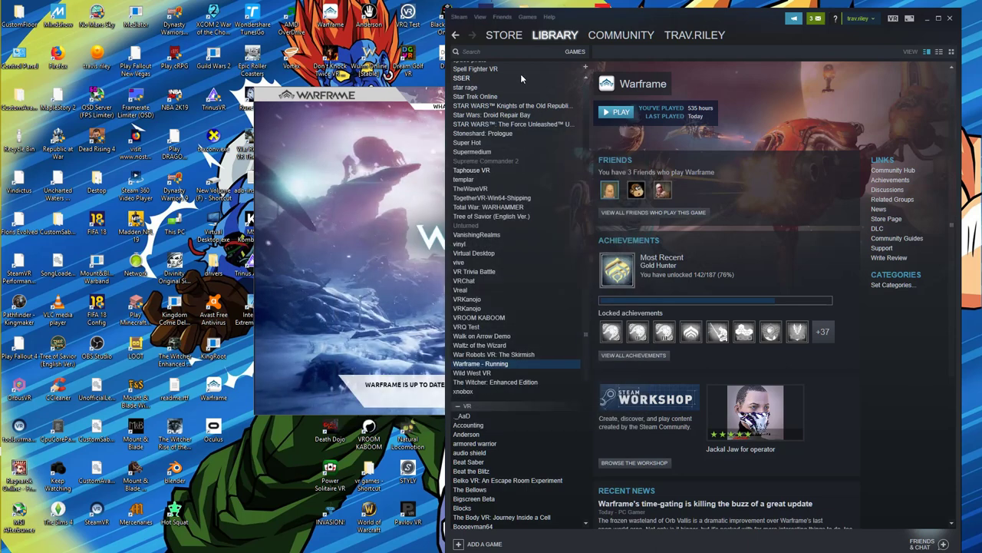
# - Uncheck 'Enable the Steam Overlay while in-game' in Steam Settings, save with OK, and minimize Steam
pyautogui.click(459, 17)
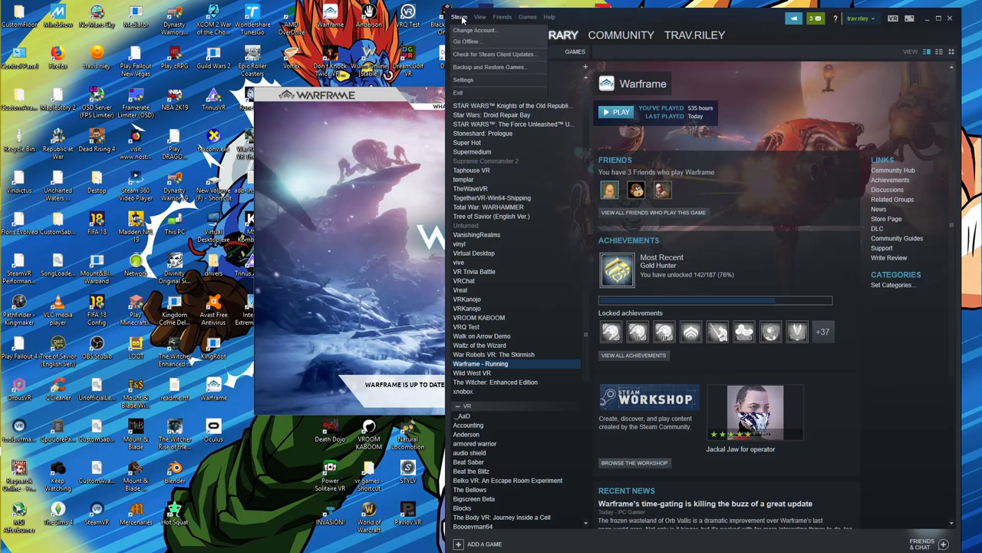
pyautogui.click(462, 80)
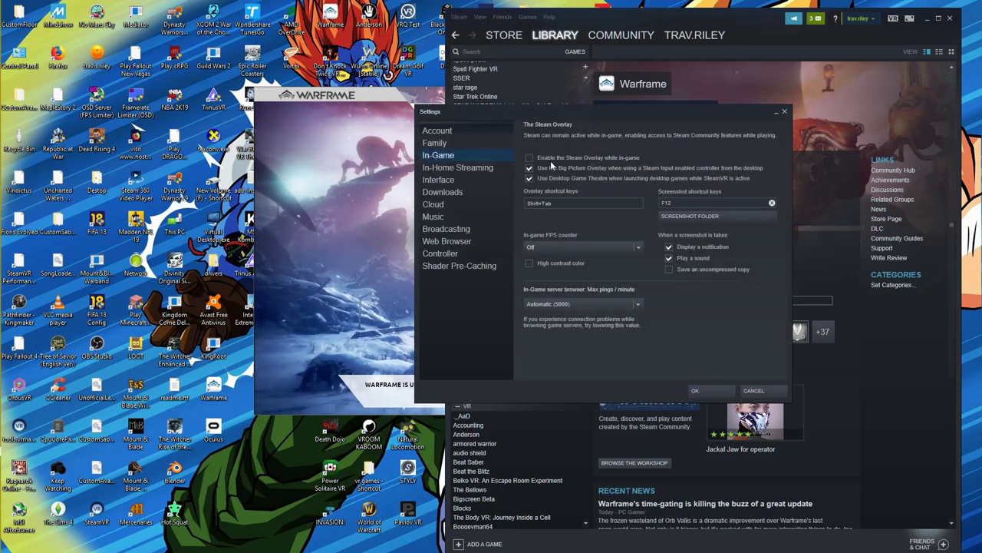
pyautogui.click(529, 158)
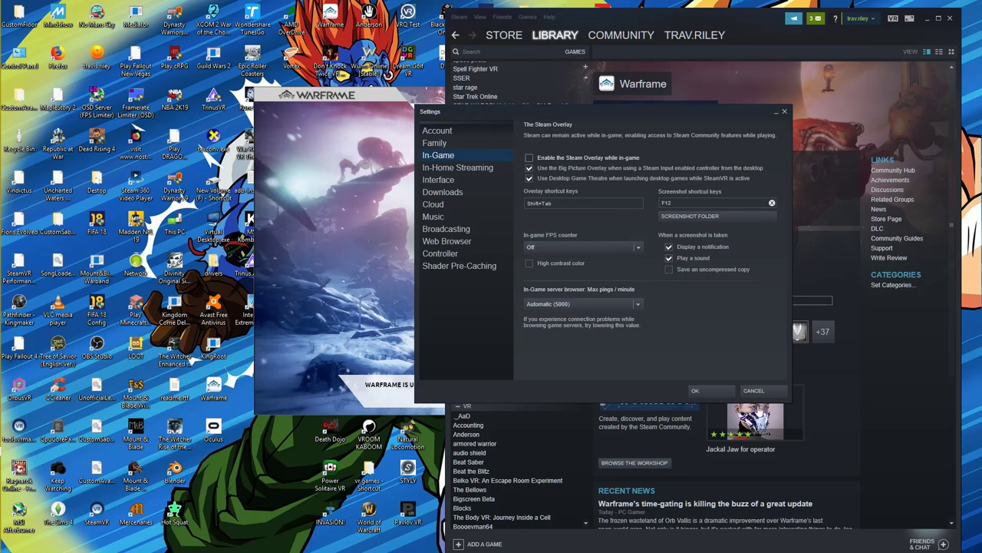
pyautogui.click(716, 394)
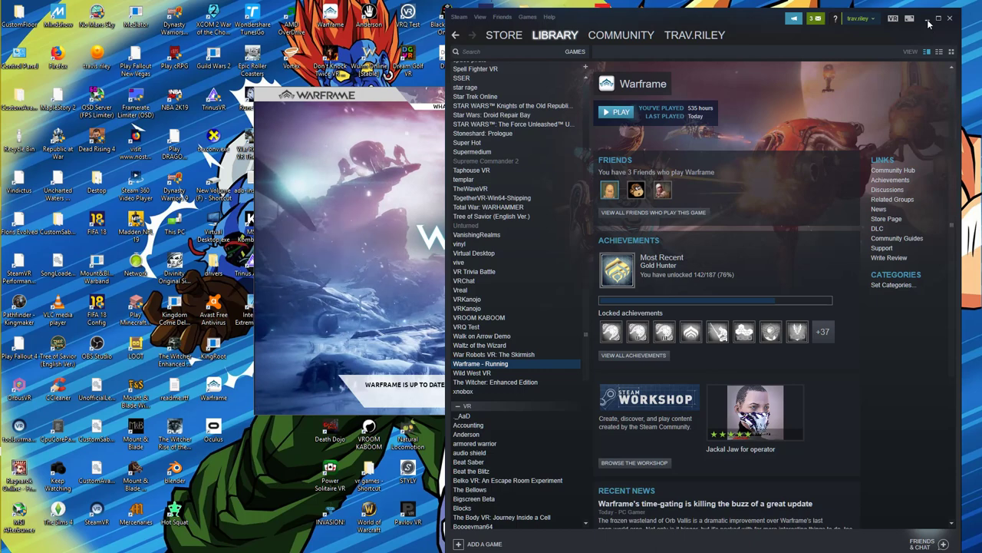
pyautogui.click(927, 18)
pyautogui.moveTo(4, 455)
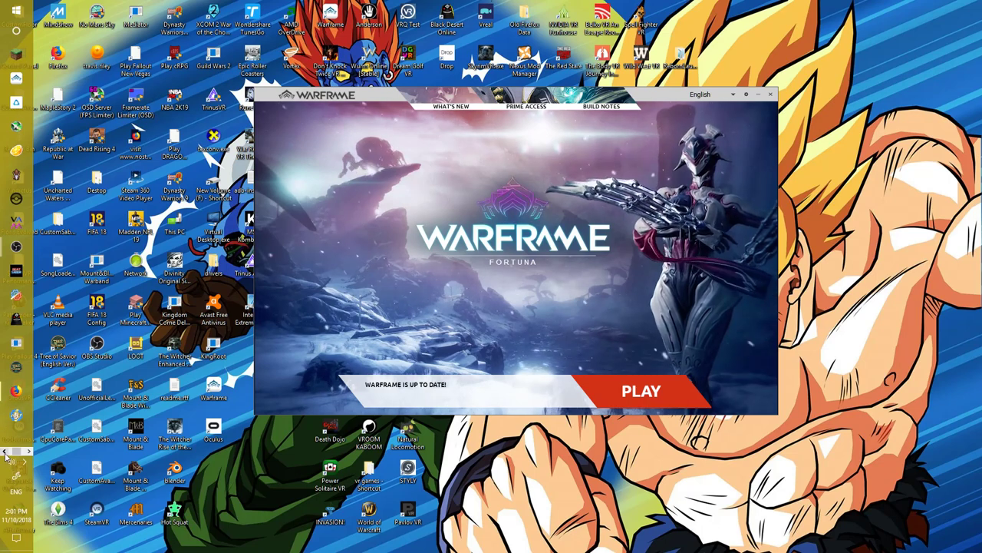
# - Bring up Chrome's Warframe download tab, maximize the window, and reload the page
pyautogui.click(17, 51)
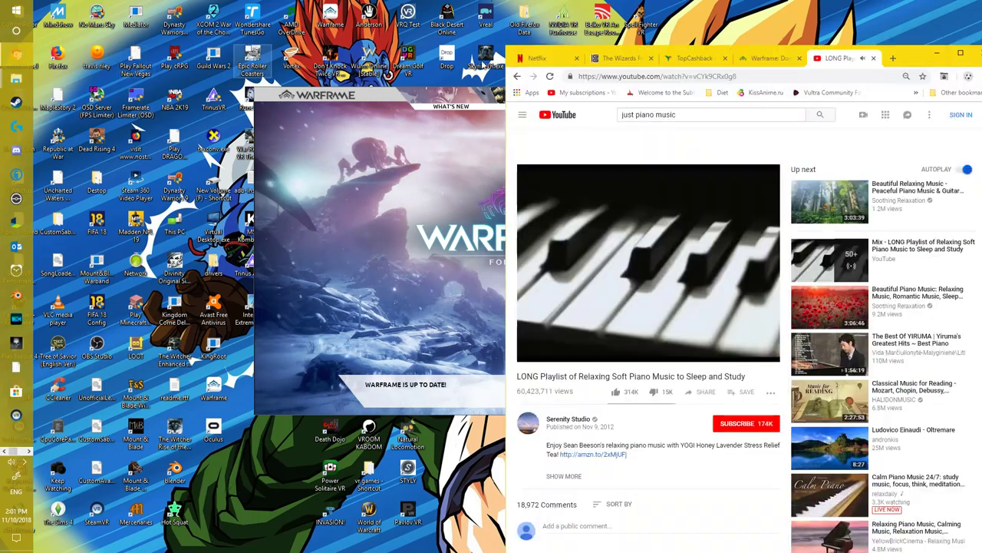
pyautogui.click(749, 59)
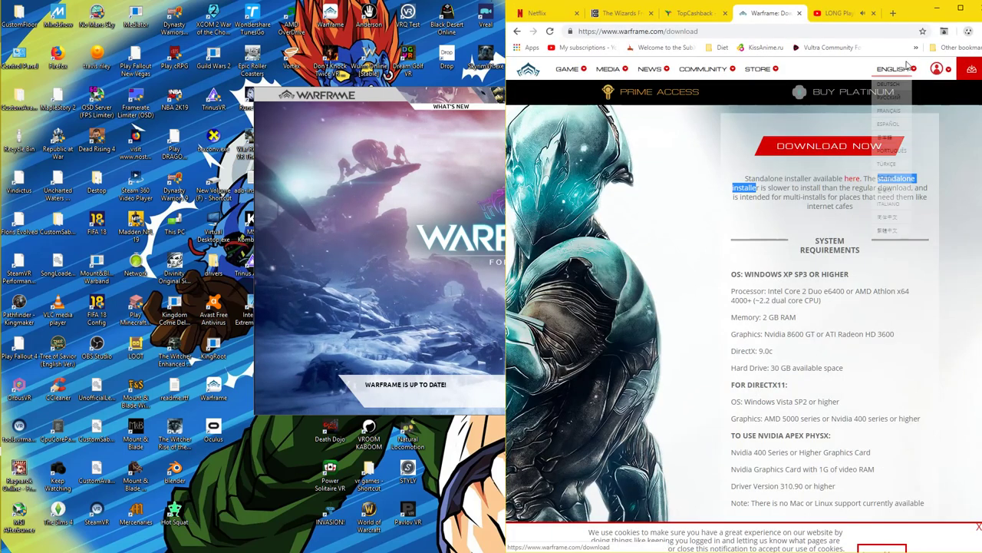
pyautogui.moveTo(905, 8); pyautogui.dragTo(672, 7)
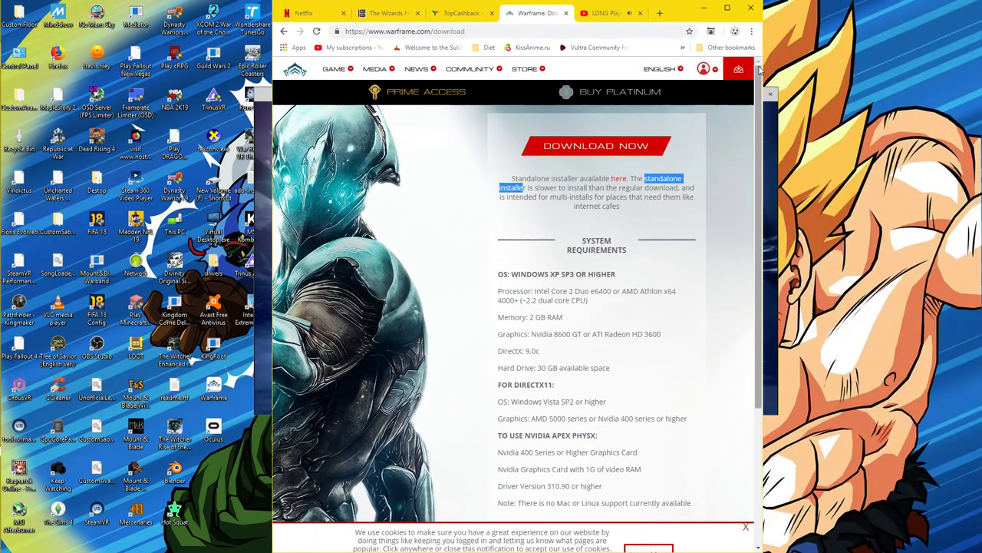
pyautogui.click(727, 8)
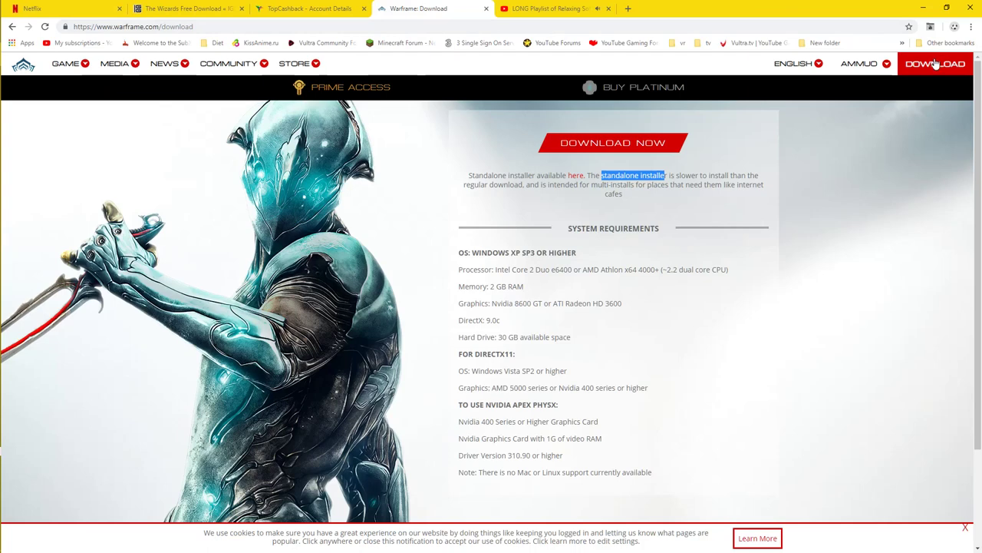
pyautogui.click(944, 69)
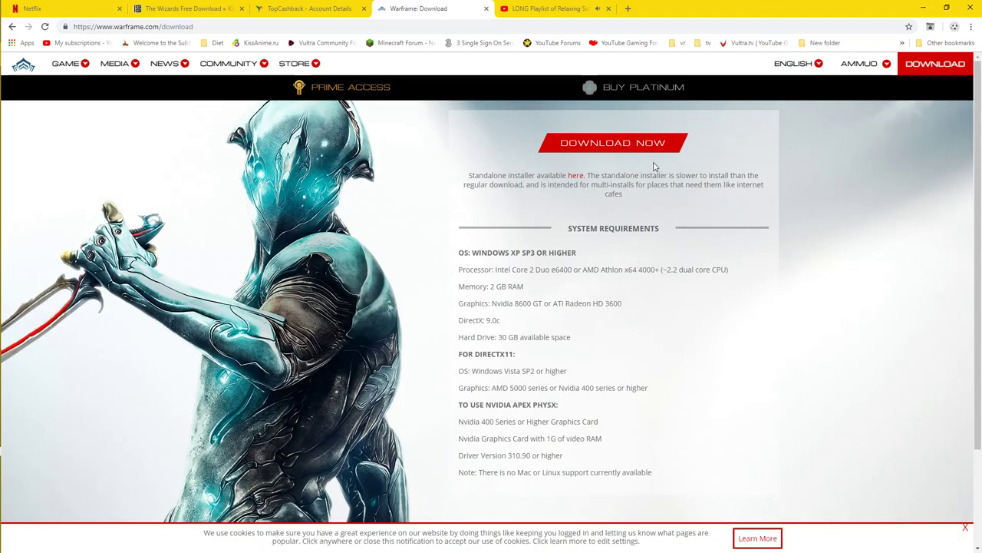
# - Start the Warframe installer download, then cancel Warframe (1).msi from the download shelf
pyautogui.click(653, 149)
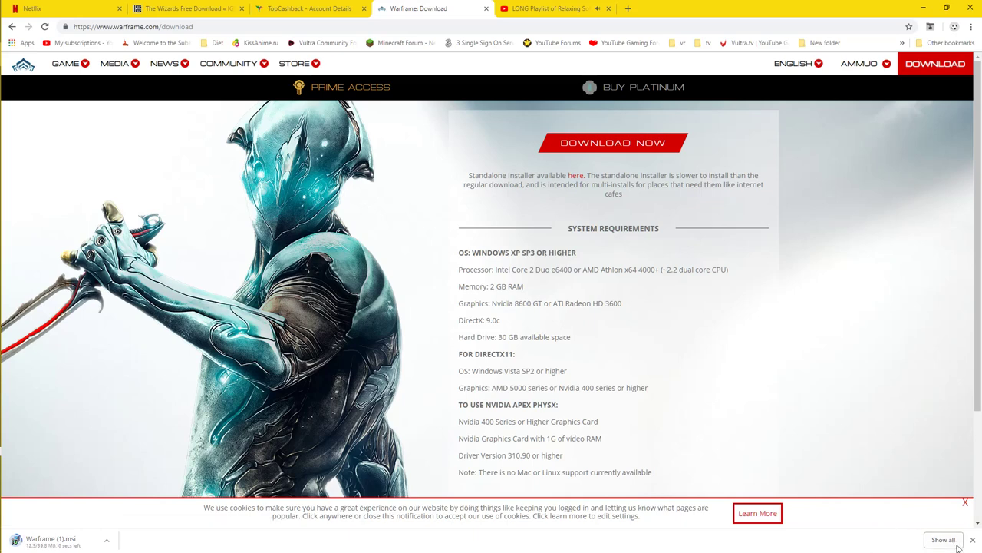
pyautogui.click(105, 539)
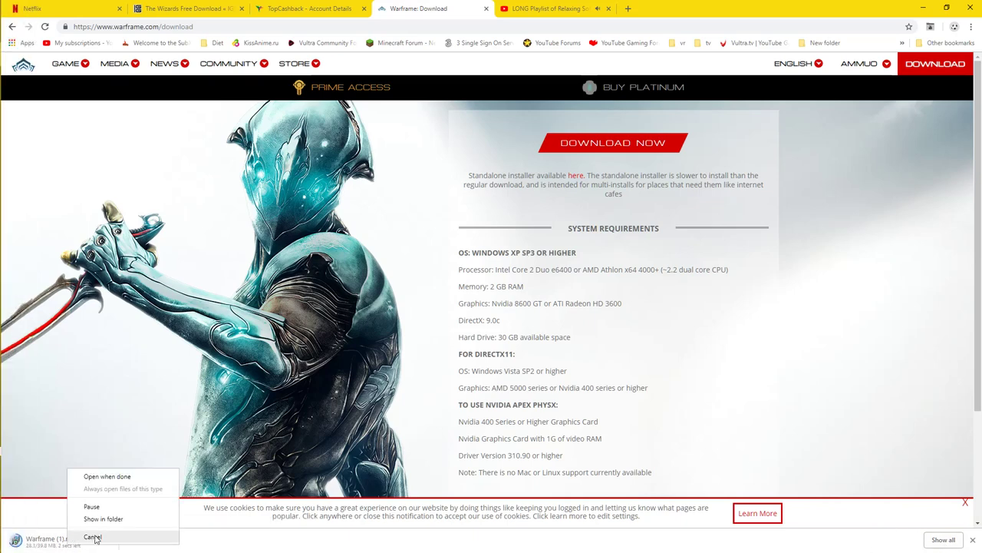
pyautogui.click(96, 534)
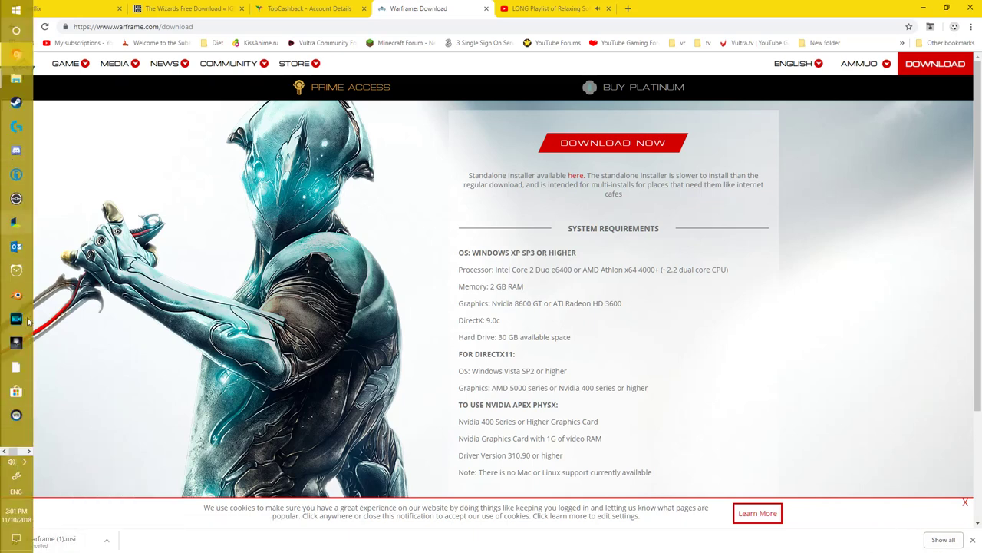
pyautogui.click(27, 452)
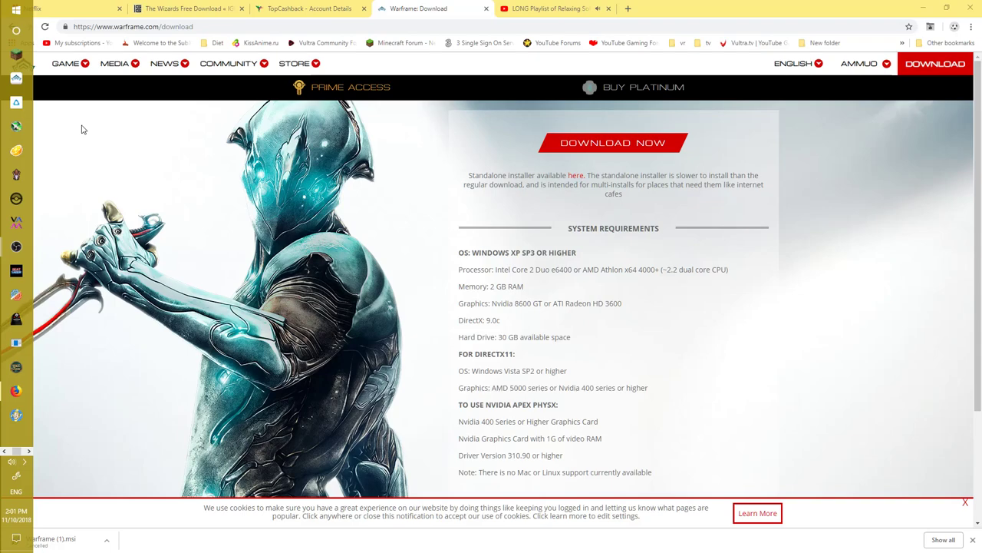
pyautogui.click(931, 7)
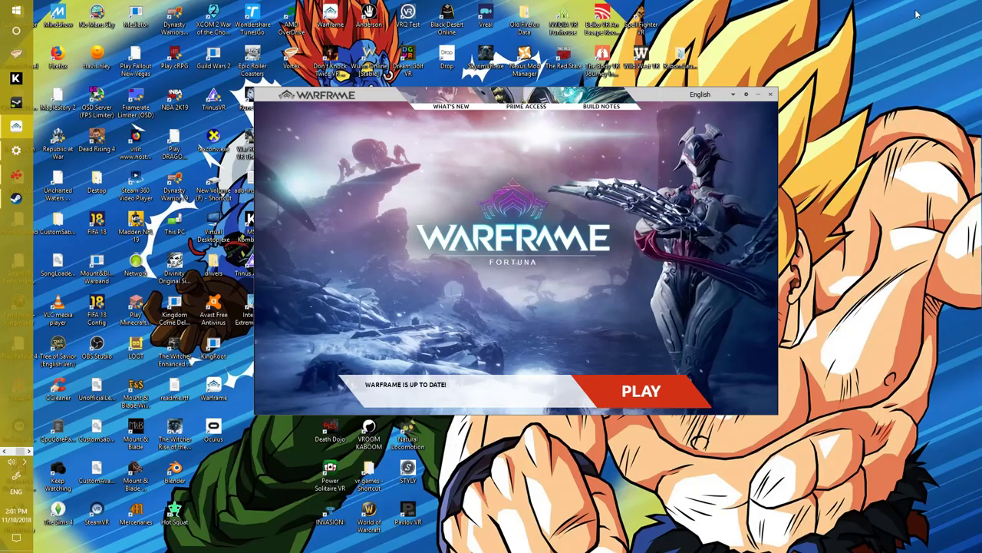
pyautogui.moveTo(6, 453)
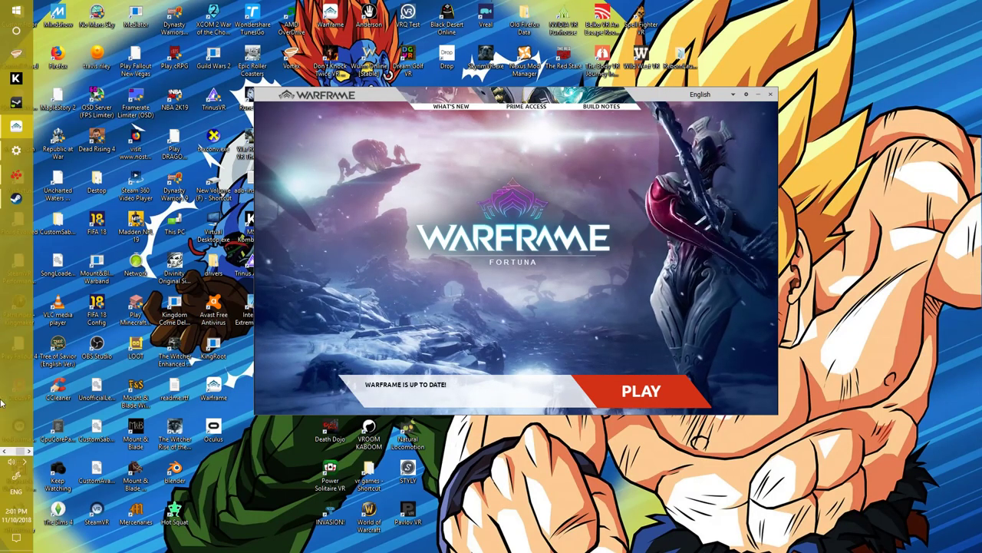
pyautogui.click(28, 453)
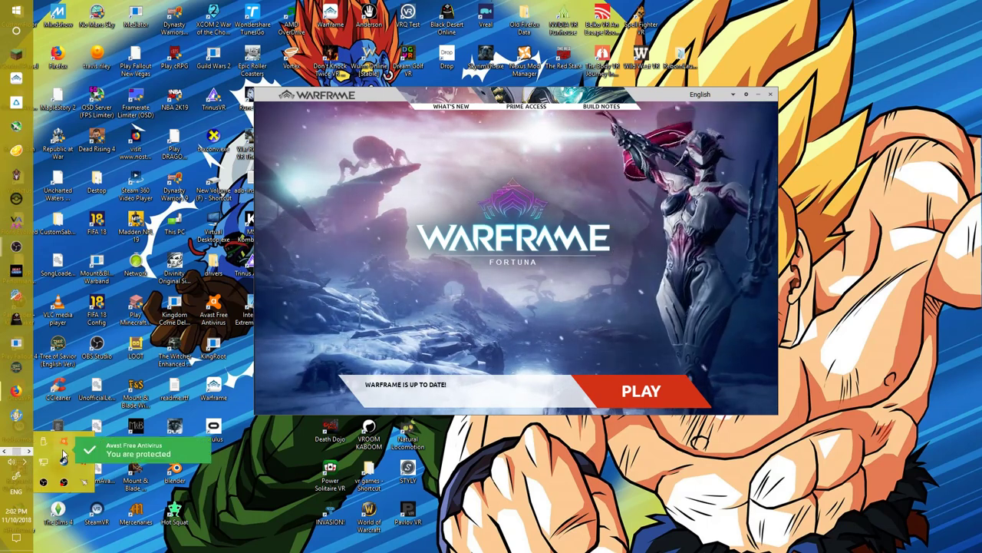
pyautogui.click(64, 455)
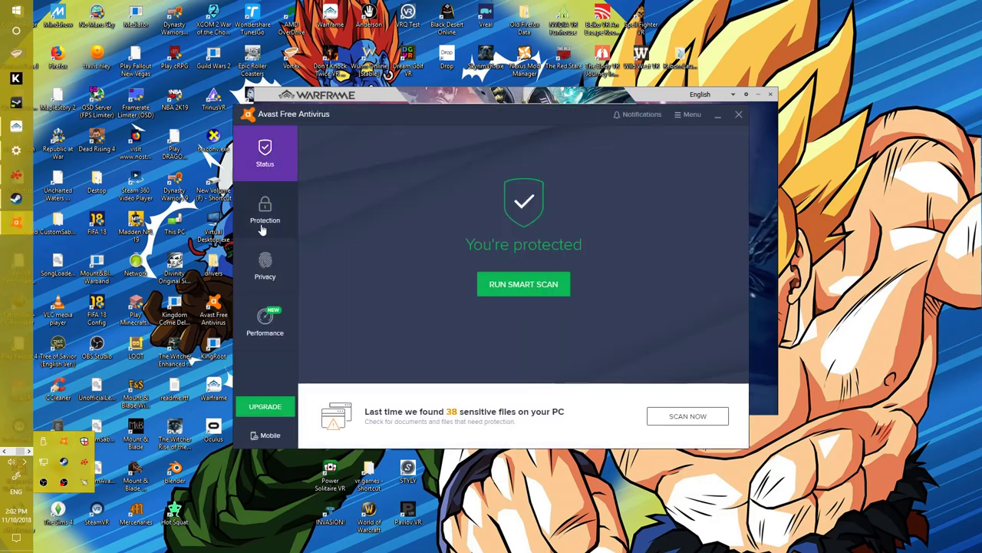
pyautogui.click(738, 115)
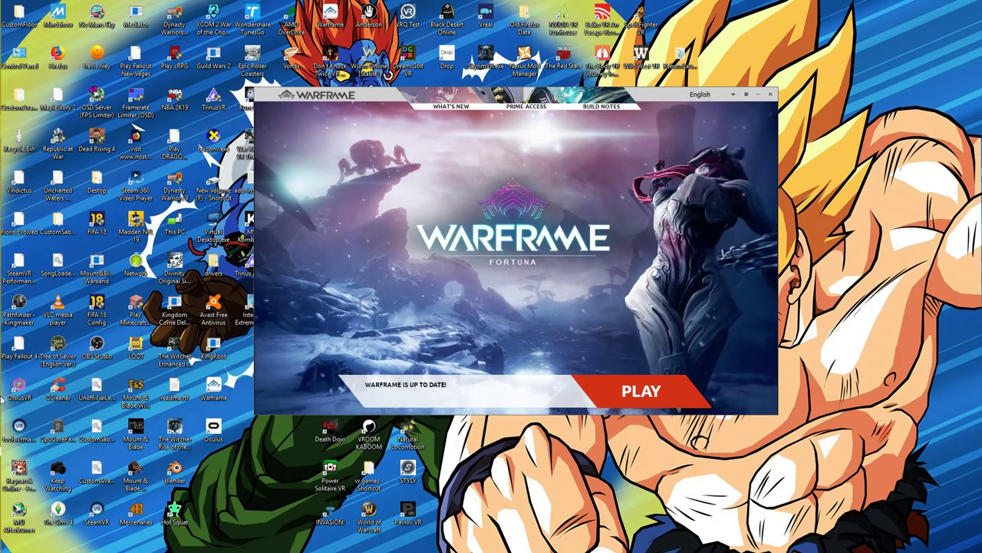
pyautogui.moveTo(2, 391)
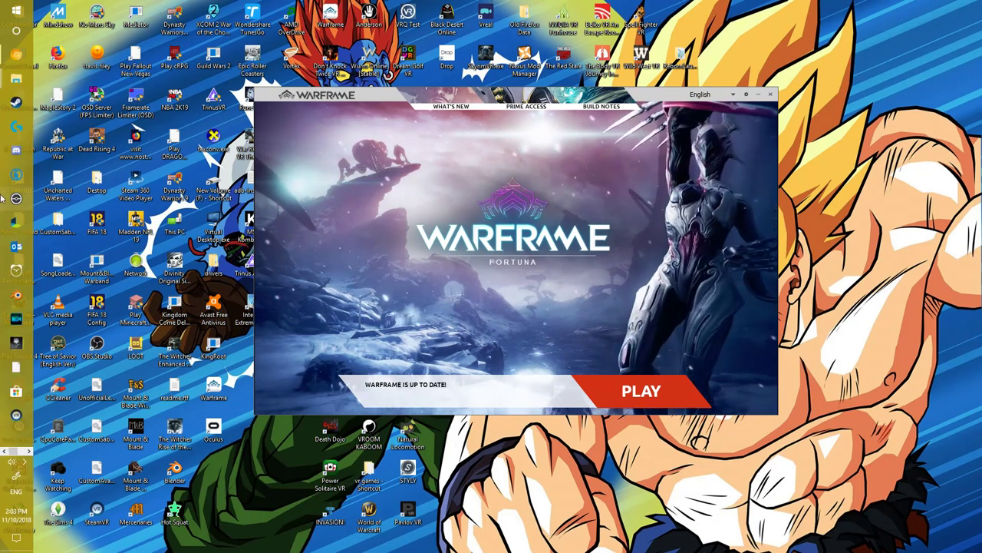
pyautogui.click(16, 54)
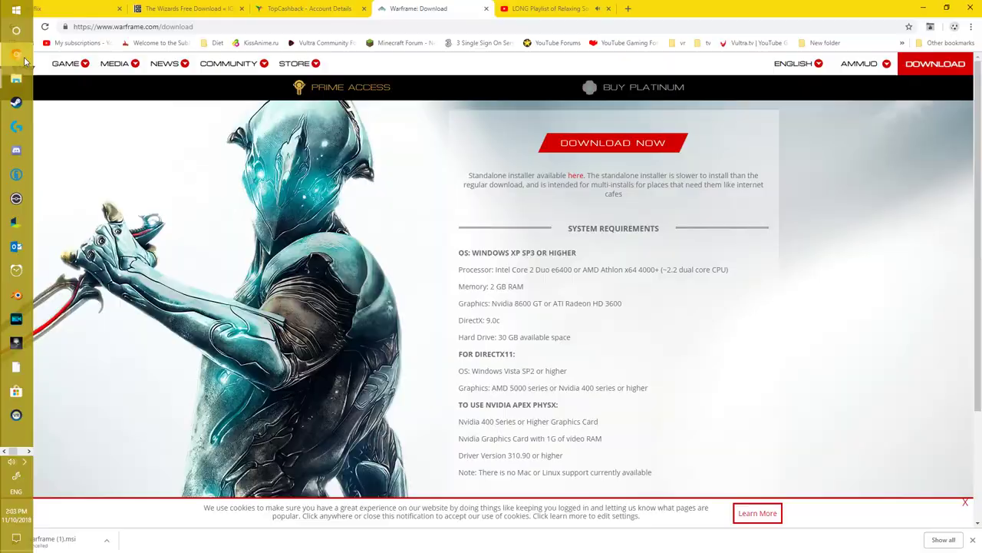
pyautogui.click(547, 25)
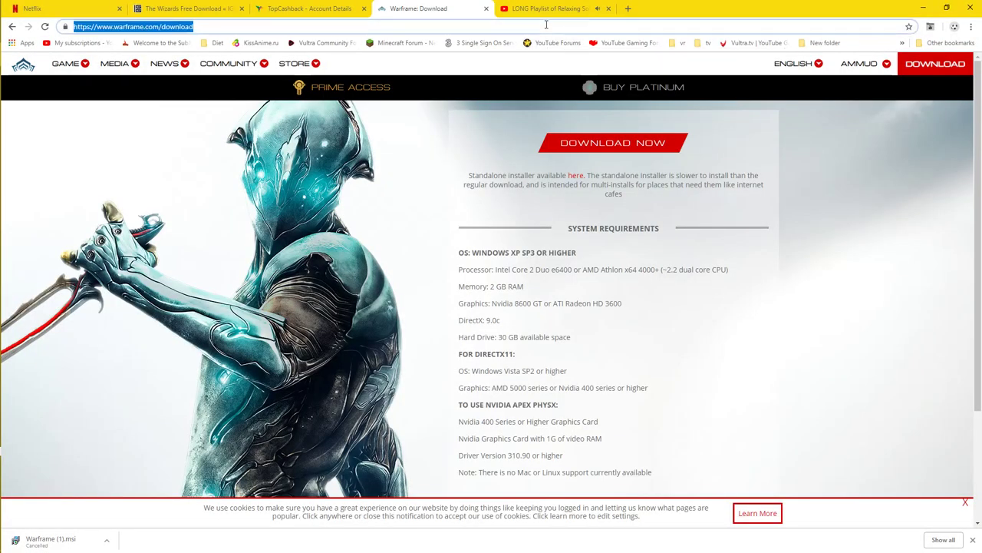
pyautogui.click(628, 9)
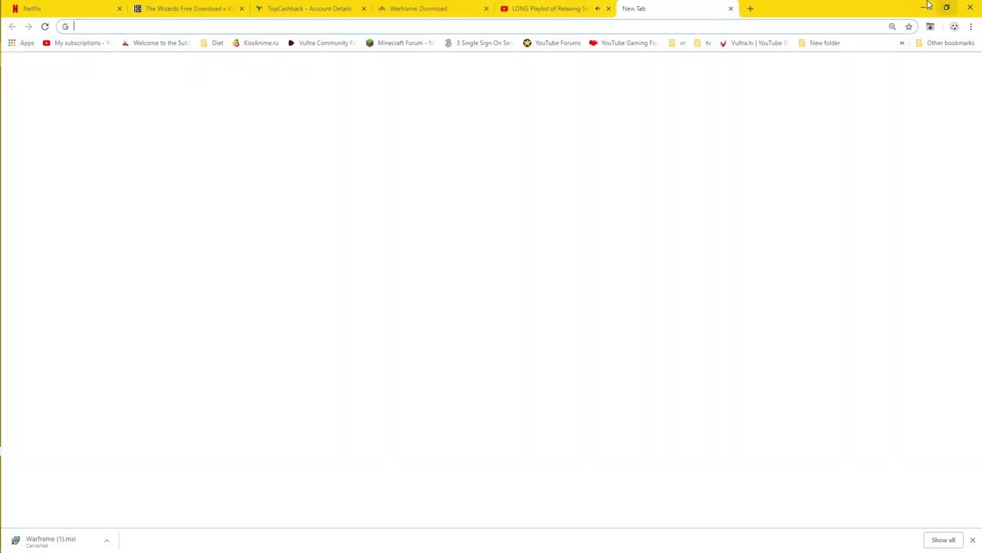
pyautogui.click(730, 8)
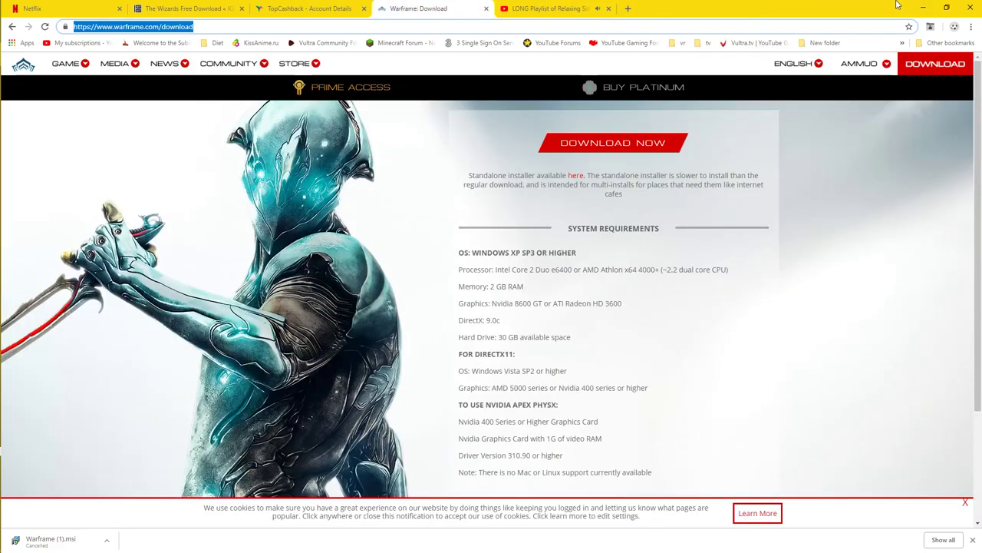
pyautogui.click(921, 7)
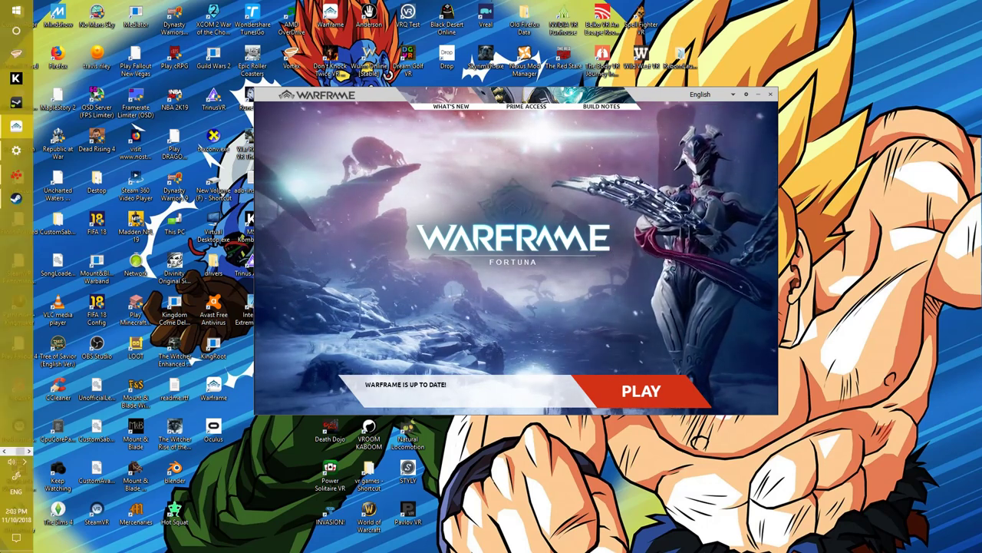
pyautogui.click(24, 450)
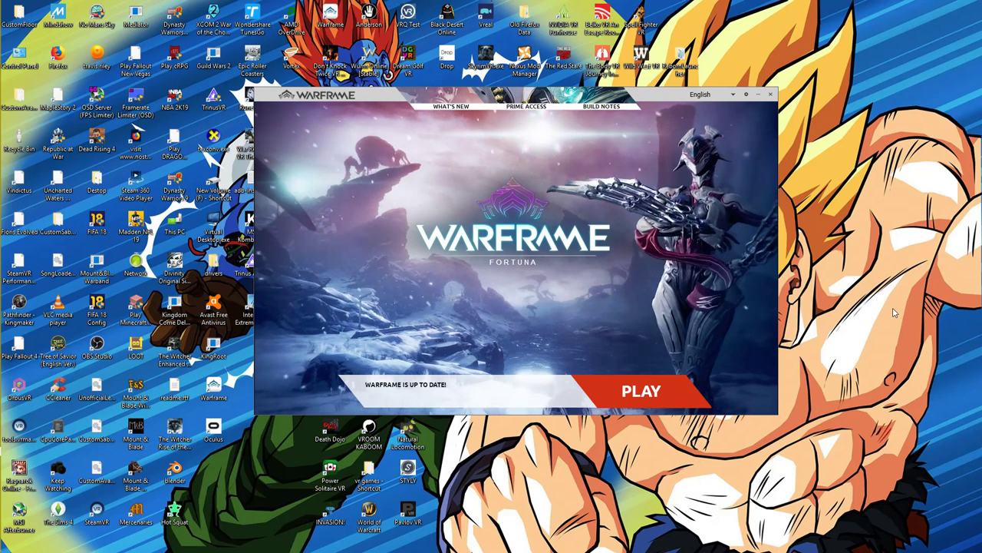
pyautogui.moveTo(2, 406)
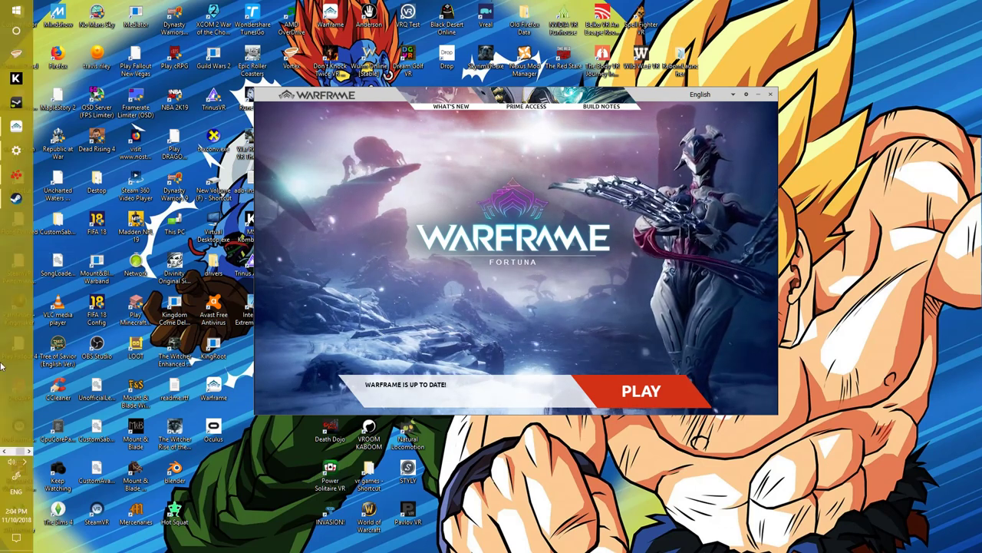